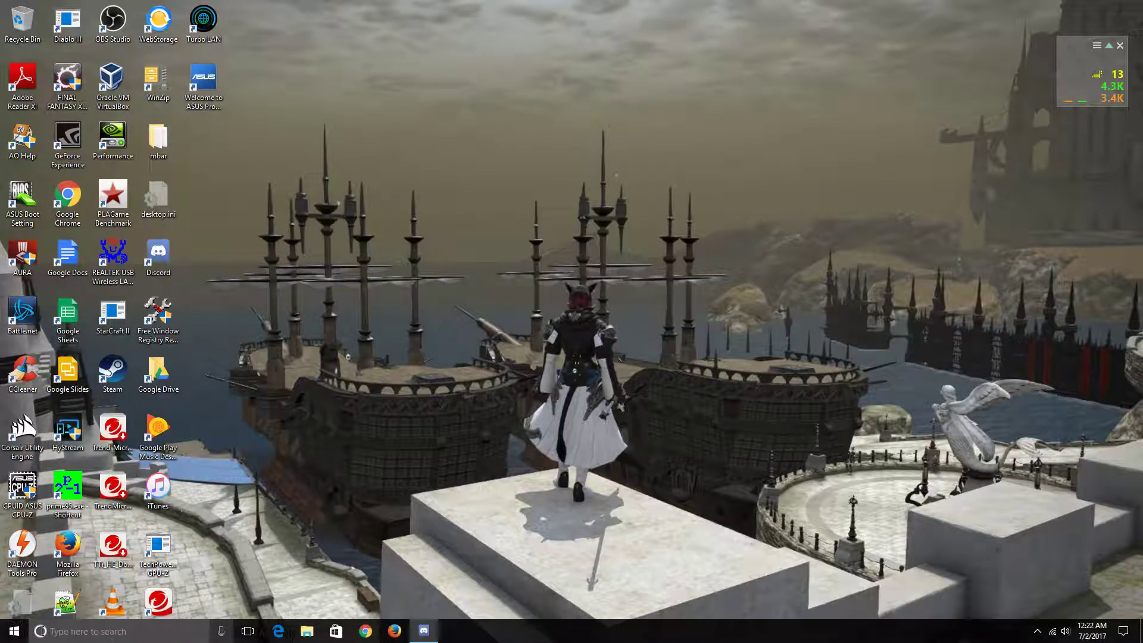
Step: Review the File History backup options under Update & security in Windows Settings, and close Settings
right_click(18, 633)
click(18, 633)
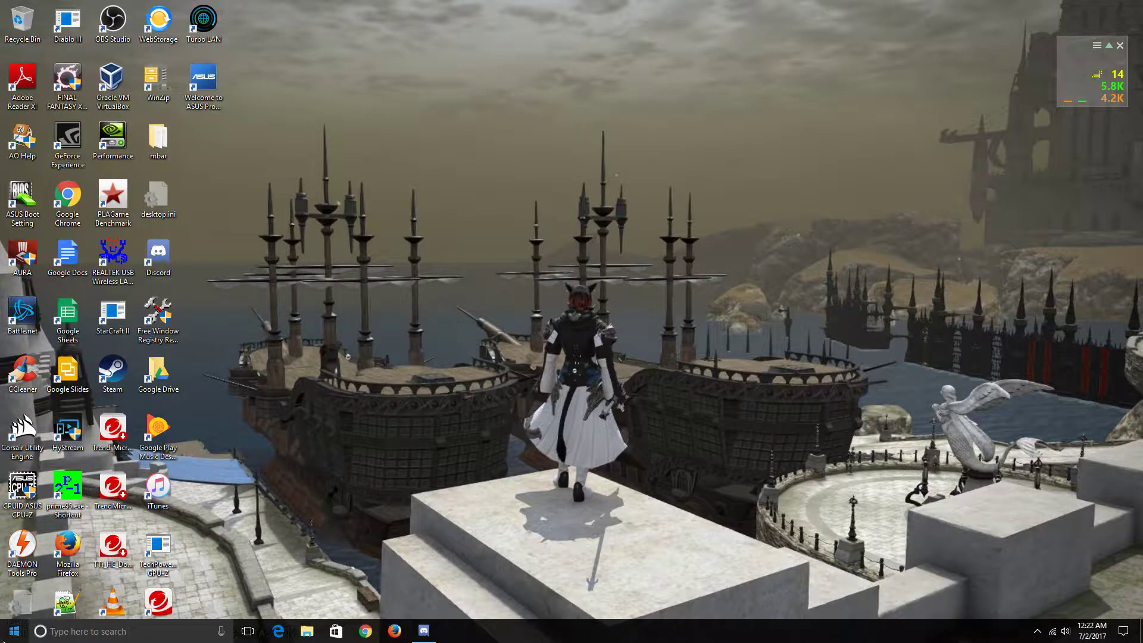
click(14, 631)
click(19, 581)
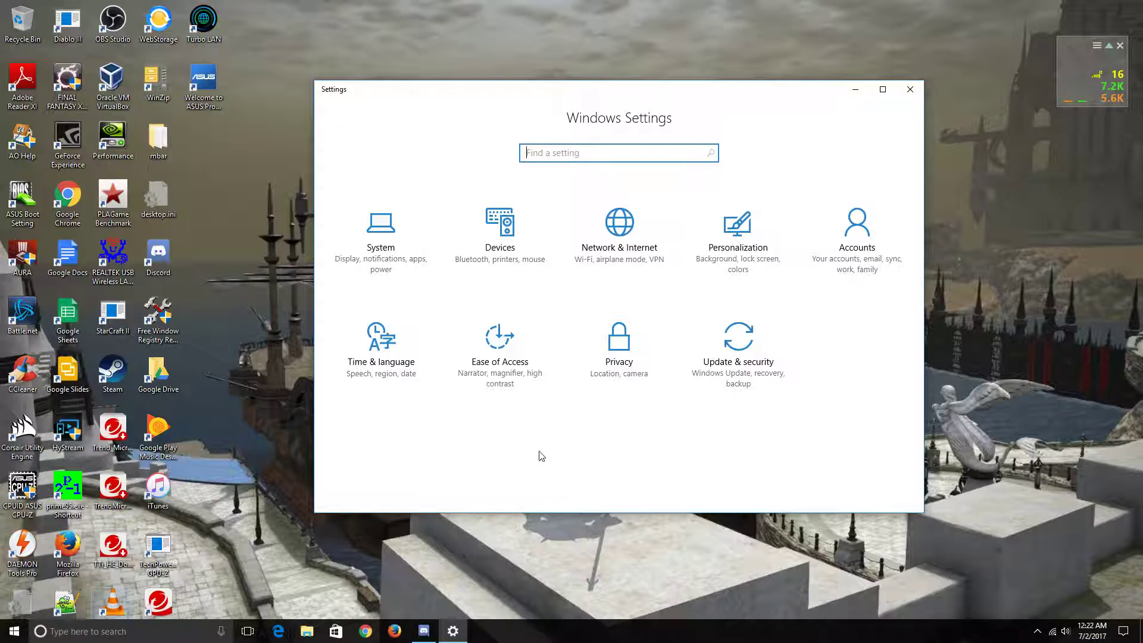
click(710, 365)
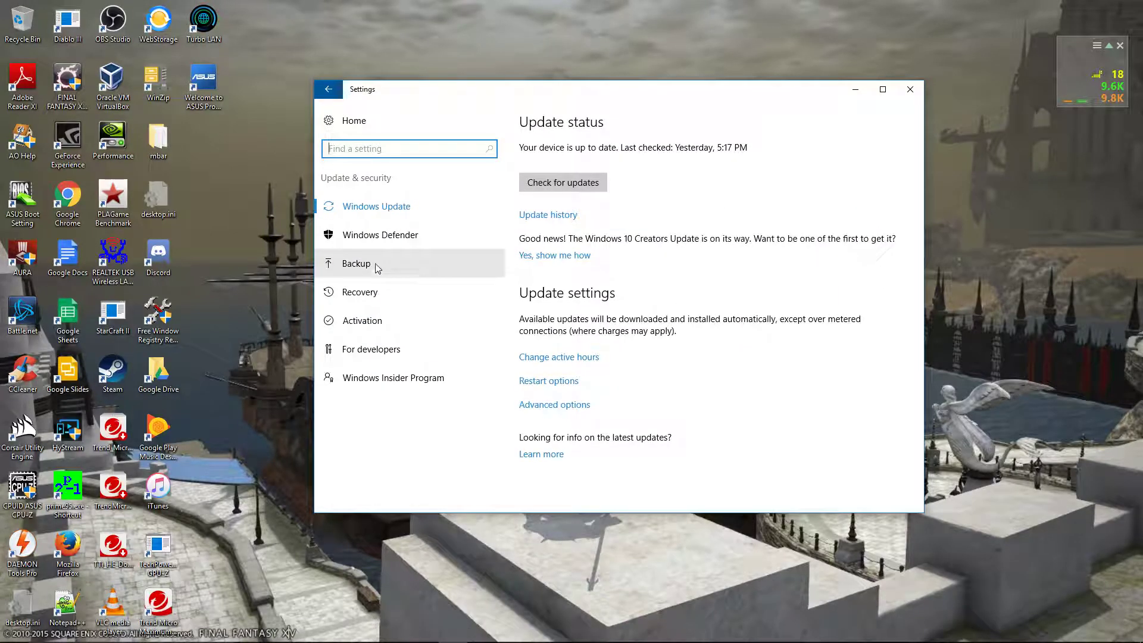
click(402, 266)
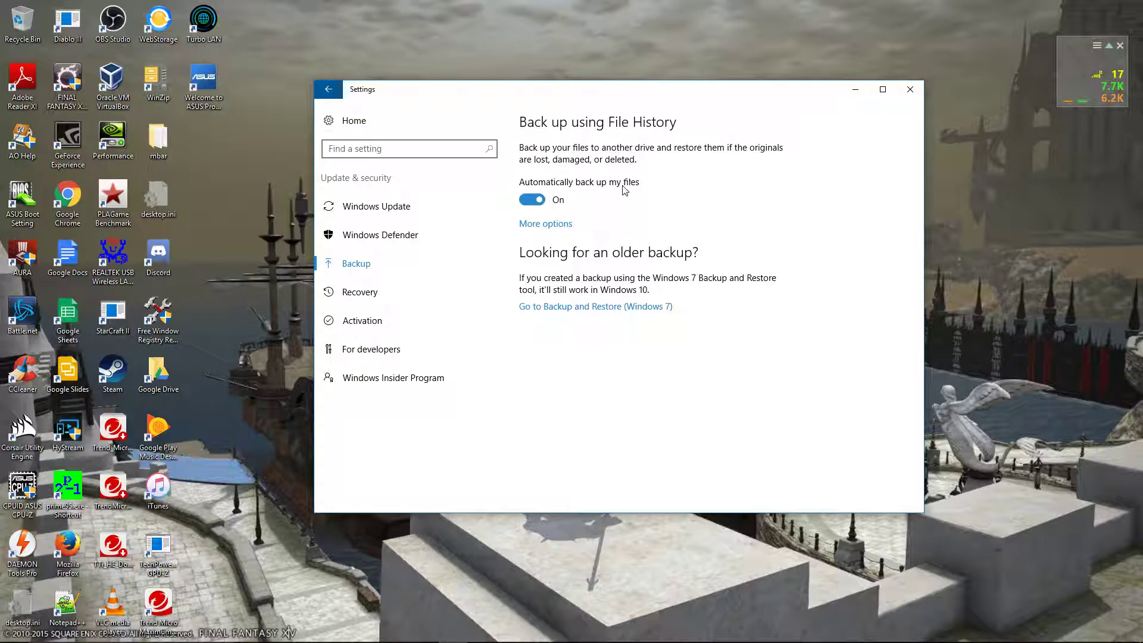
click(551, 226)
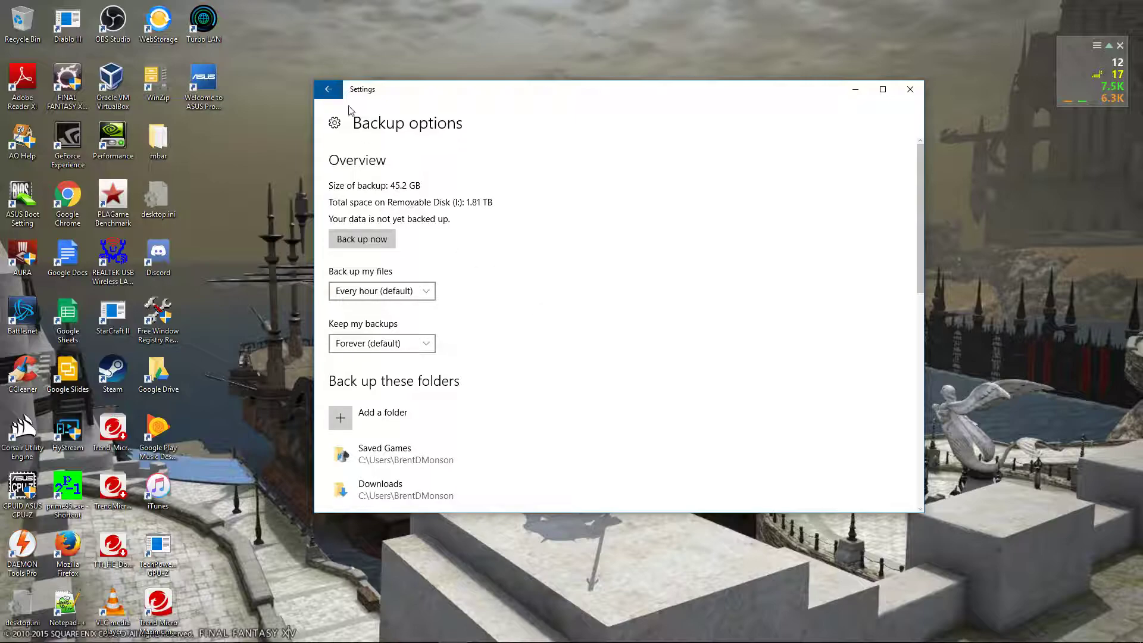
click(329, 91)
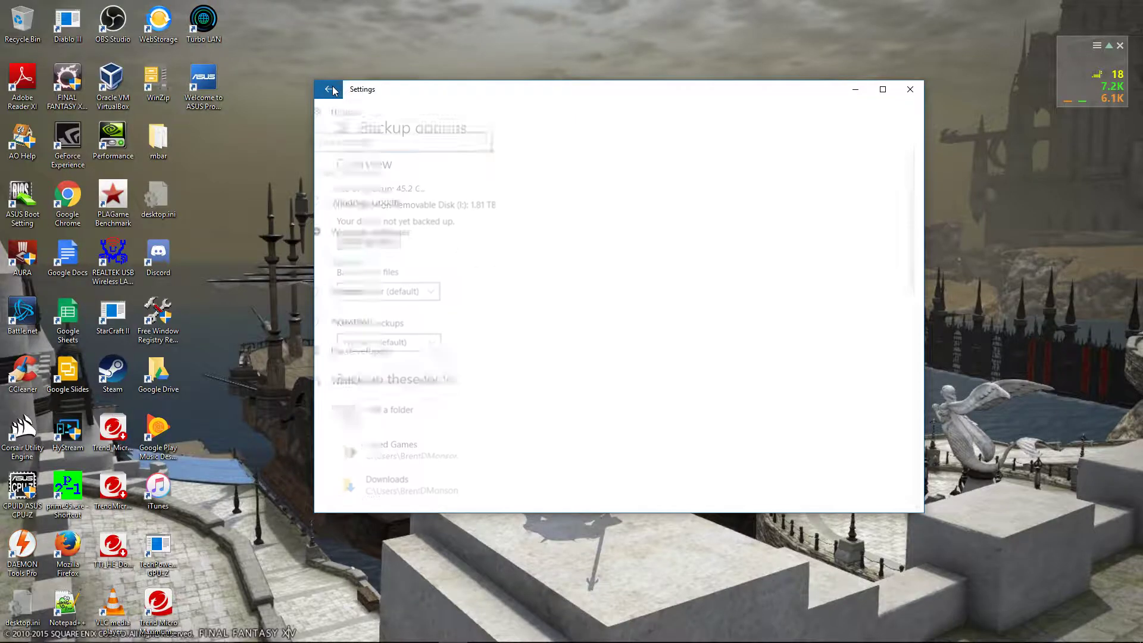
click(908, 90)
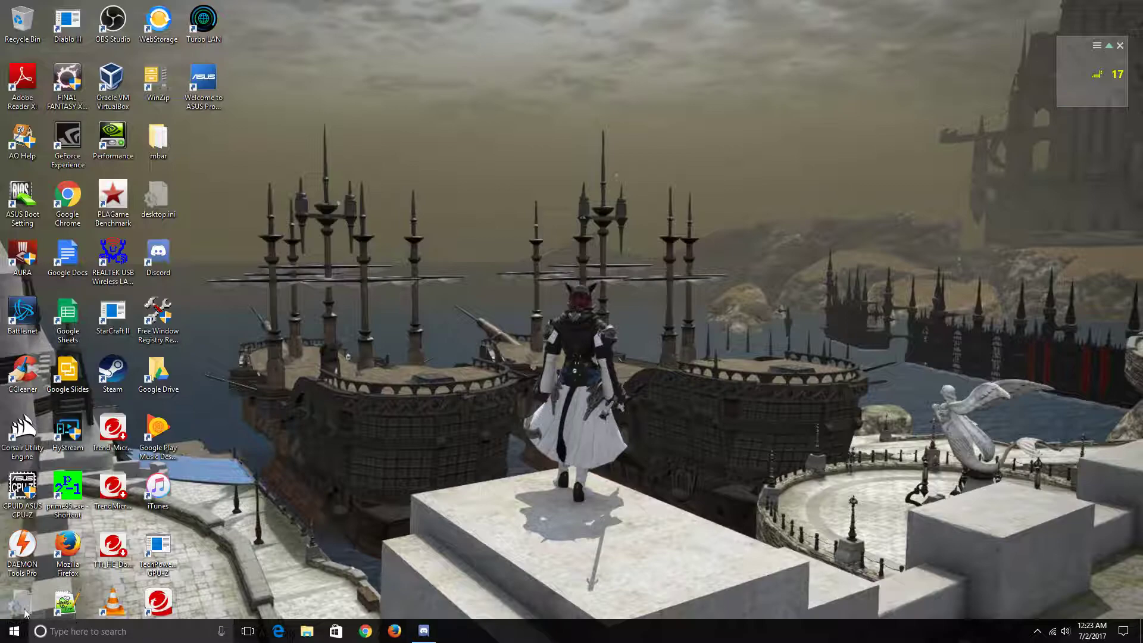
Step: Search Windows for "services" and open the Services desktop app
click(76, 632)
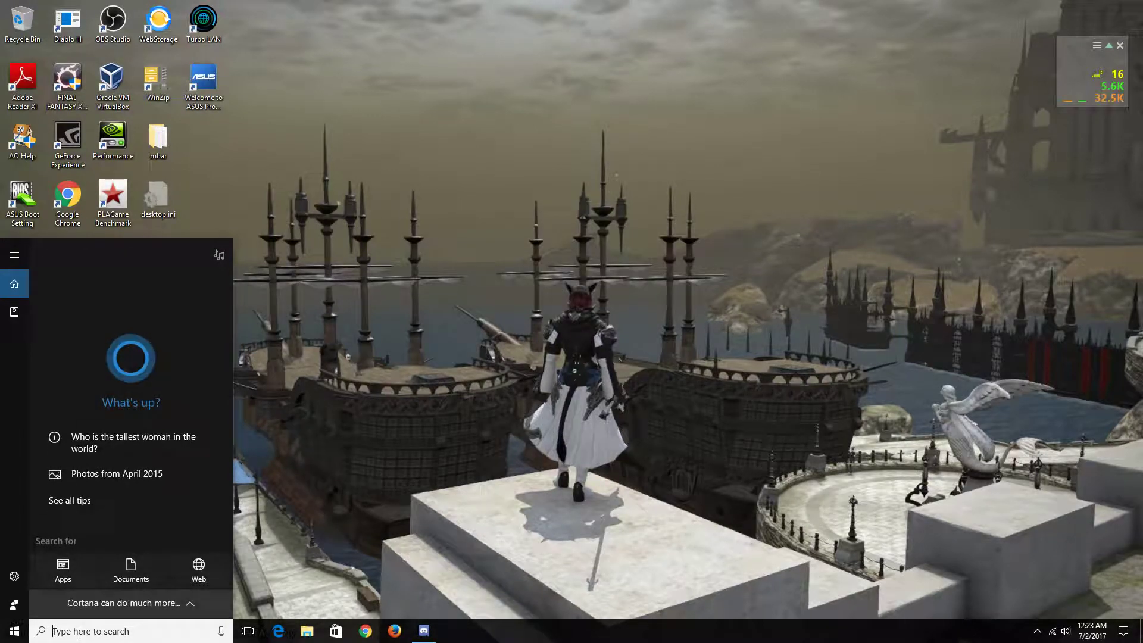
text(services)
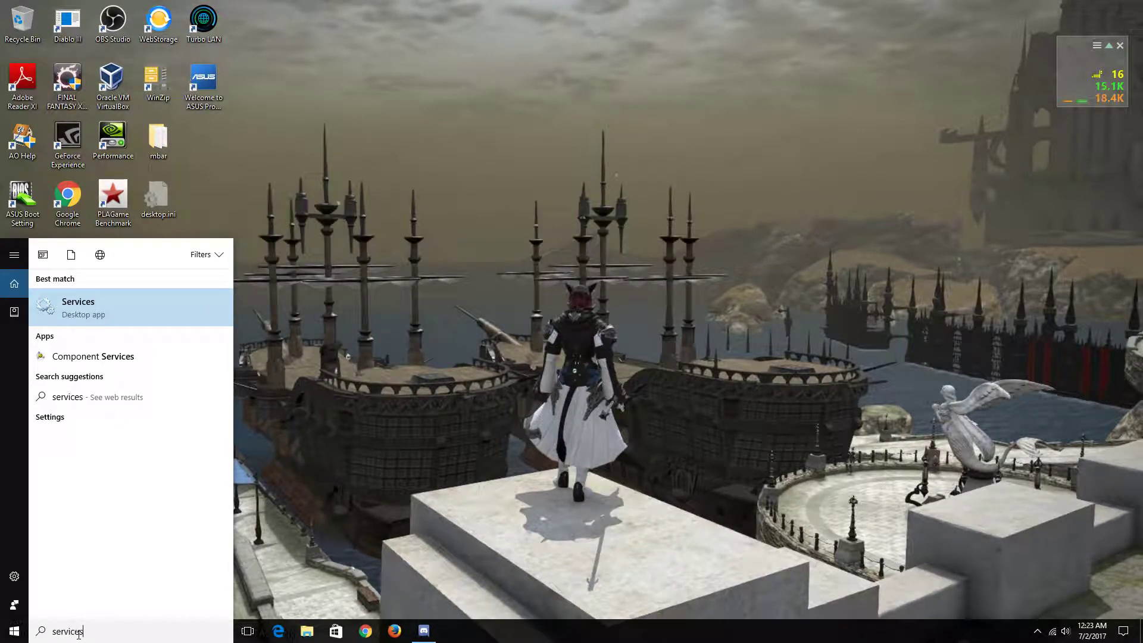
click(110, 308)
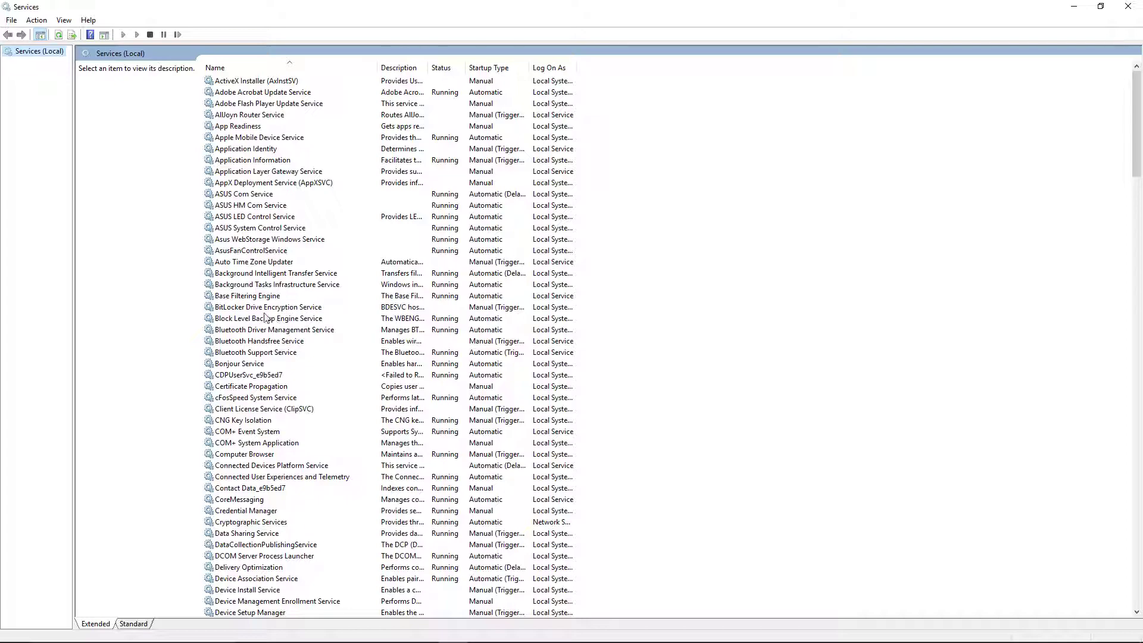
Step: Set the Block Level Backup Engine Service's startup type to Automatic and start the service
click(233, 321)
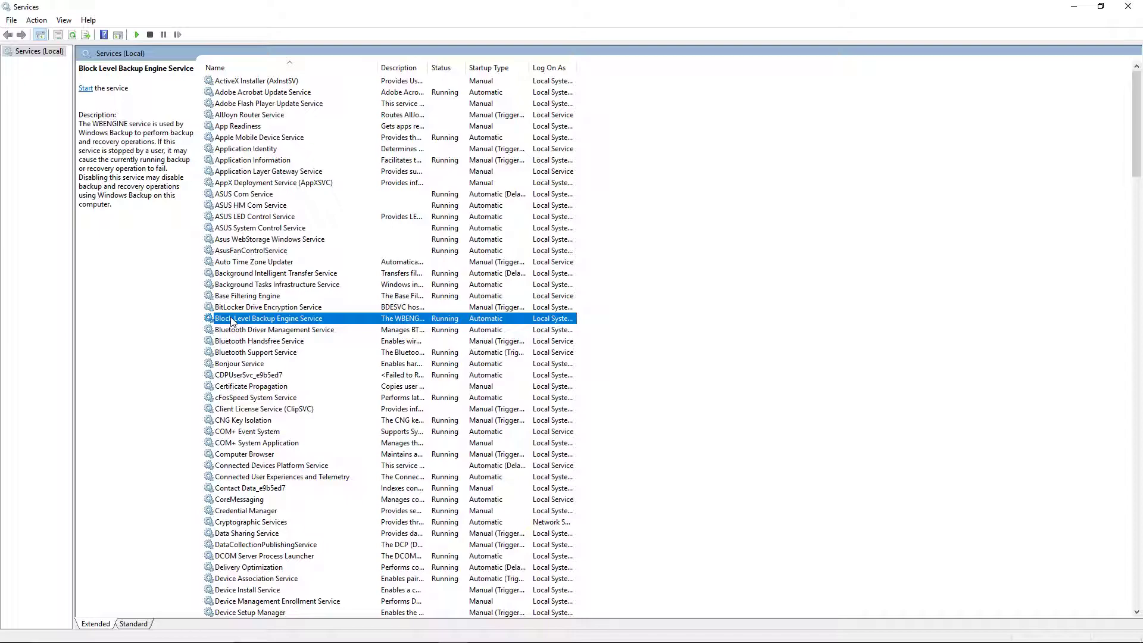
right_click(232, 322)
click(288, 429)
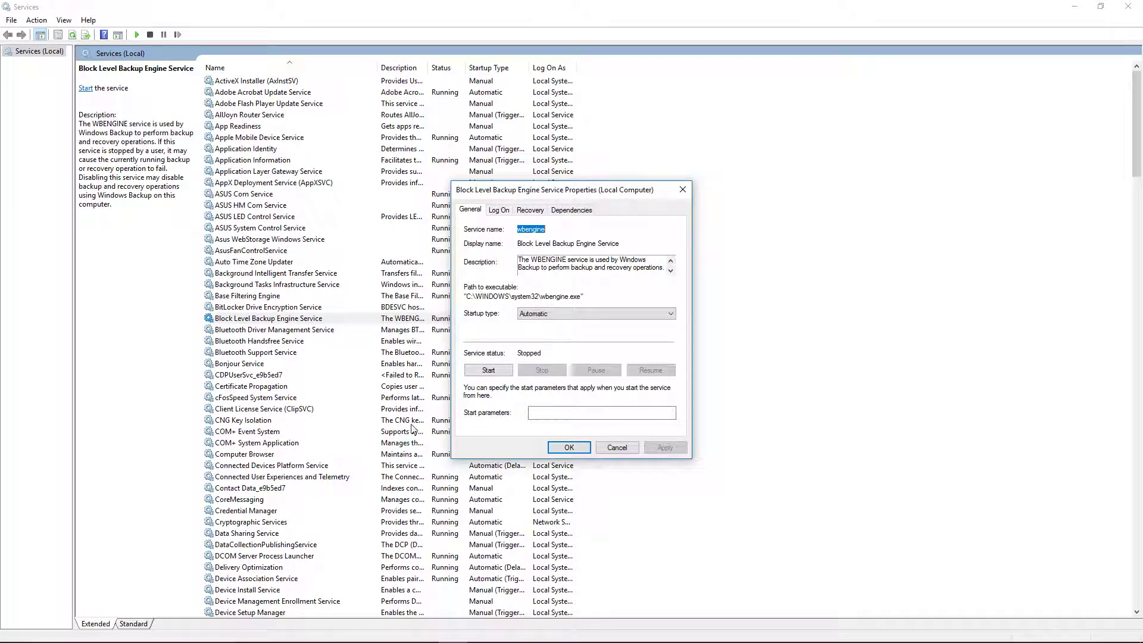
click(568, 313)
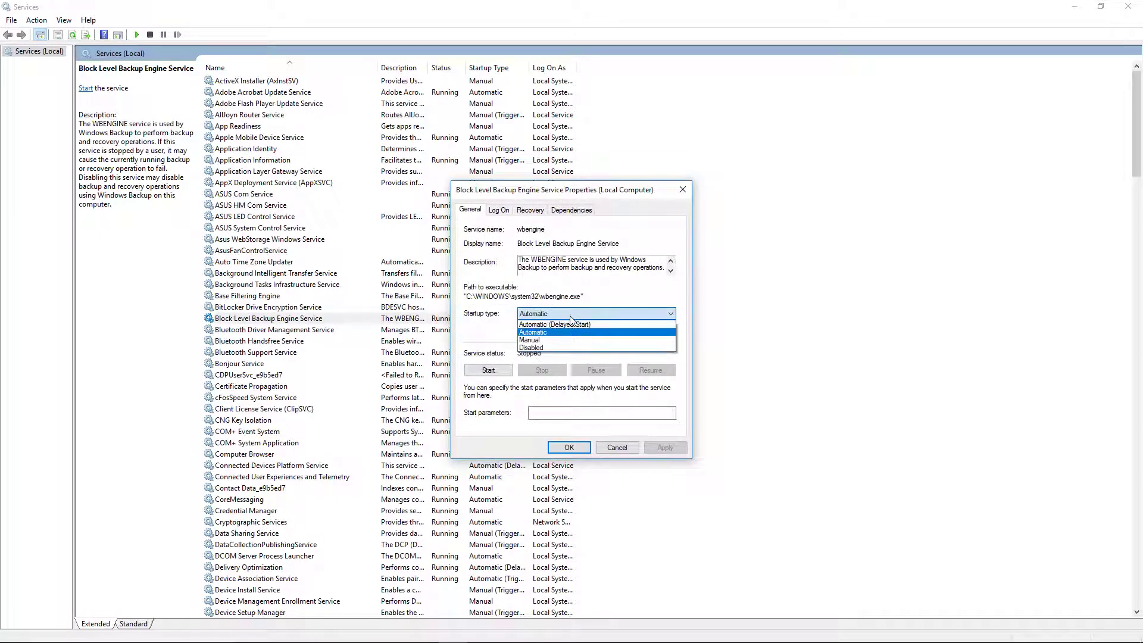
click(541, 332)
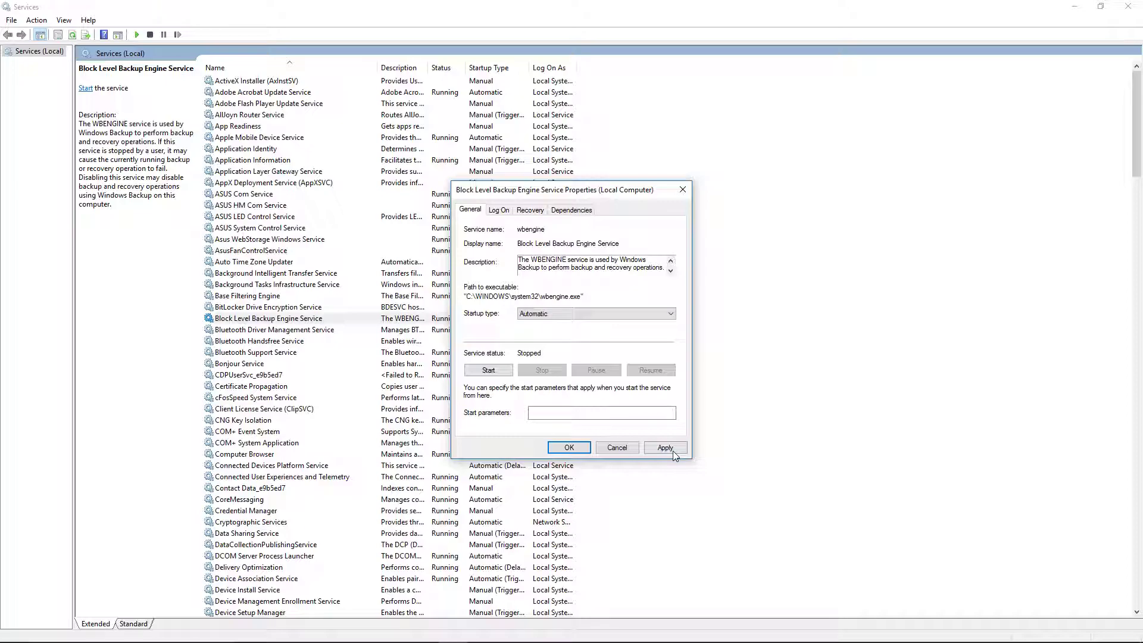
click(664, 447)
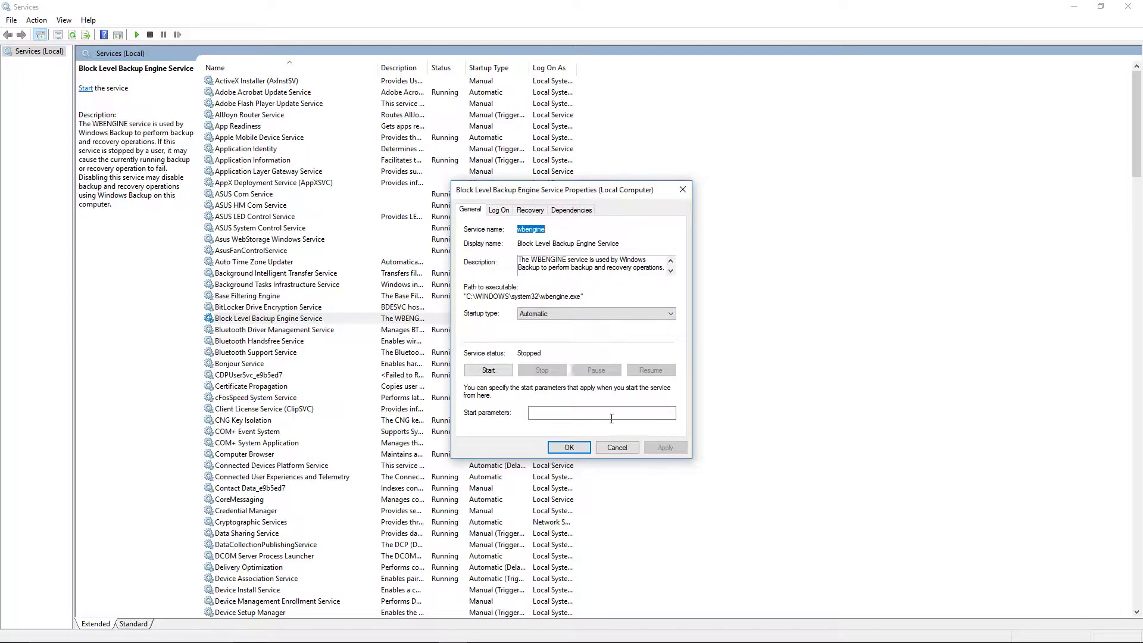
click(488, 370)
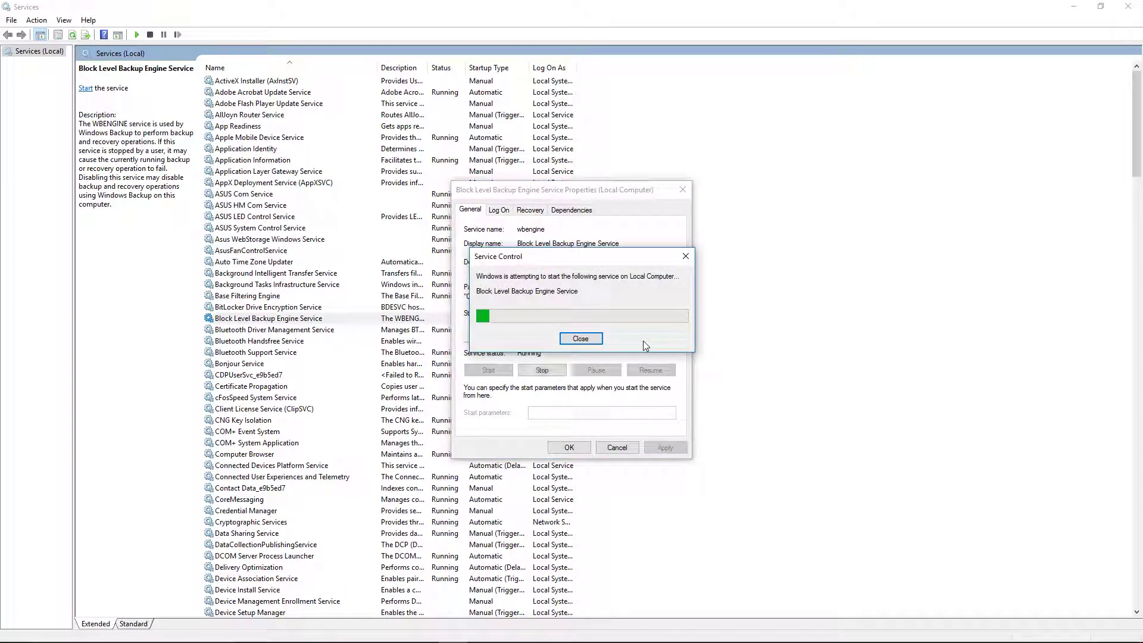
click(569, 448)
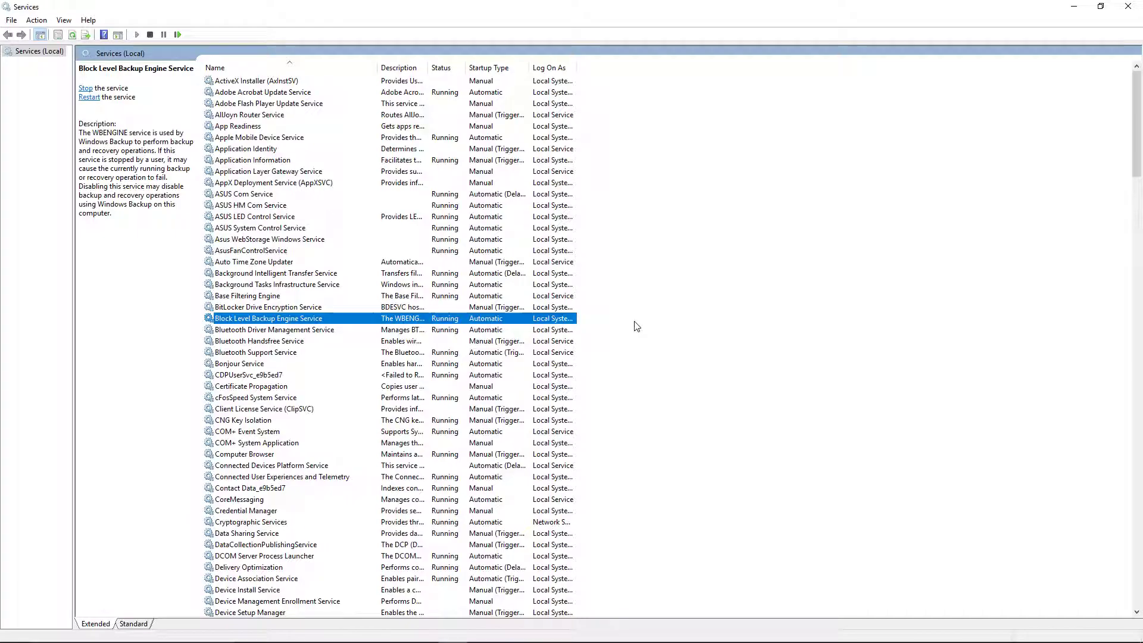
Step: Check the startup type and status in the Remote Procedure Call (RPC) service's properties
scroll(637, 327, down, 18)
scroll(637, 331, down, 15)
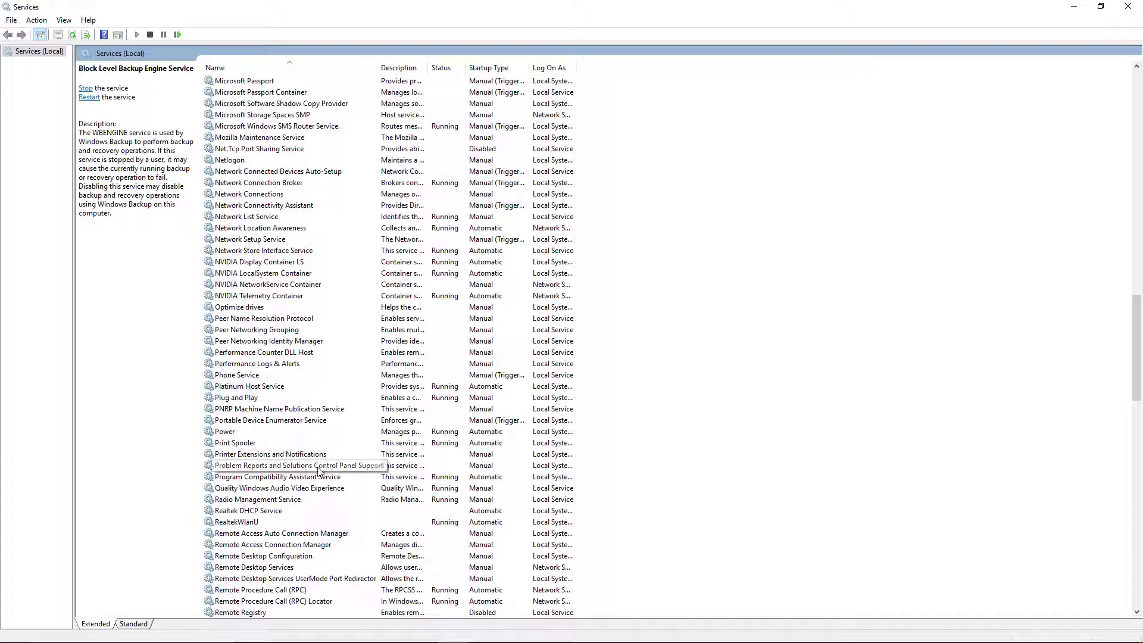
scroll(342, 467, down, 2)
click(294, 524)
click(292, 532)
click(288, 523)
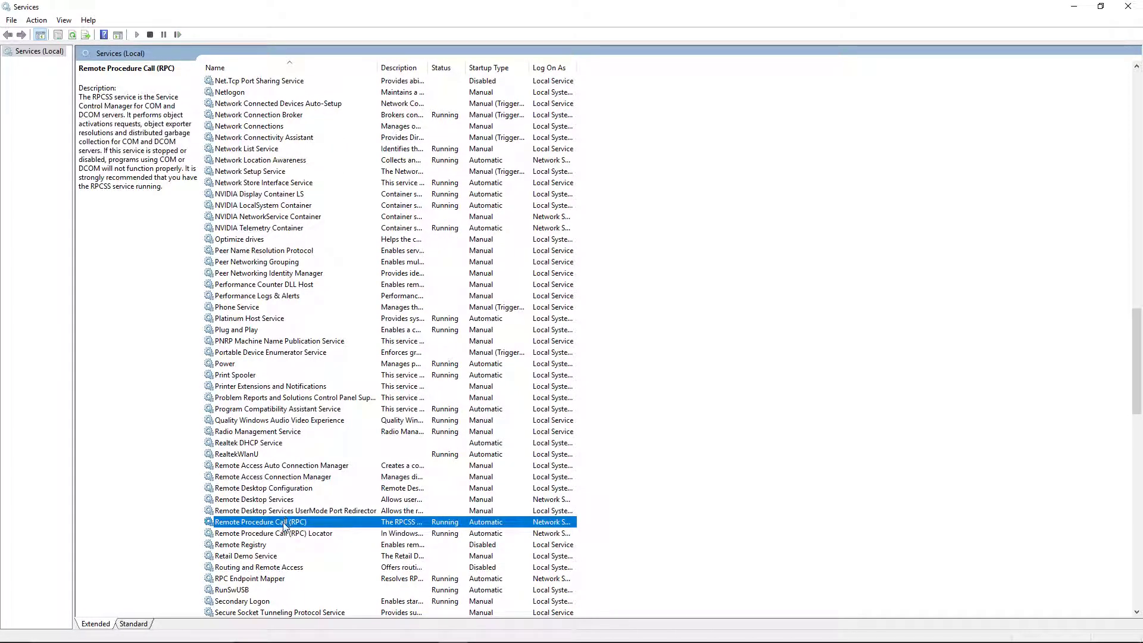
right_click(288, 524)
click(335, 496)
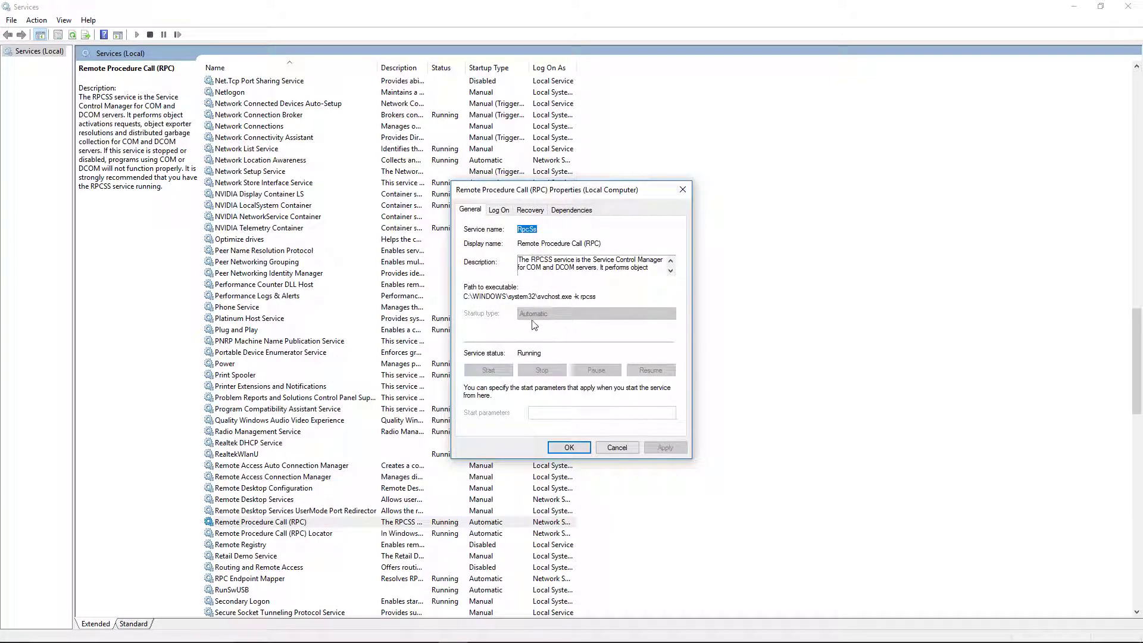
click(569, 447)
Step: Check the startup type and status in the Remote Procedure Call (RPC) Locator service's properties
click(288, 534)
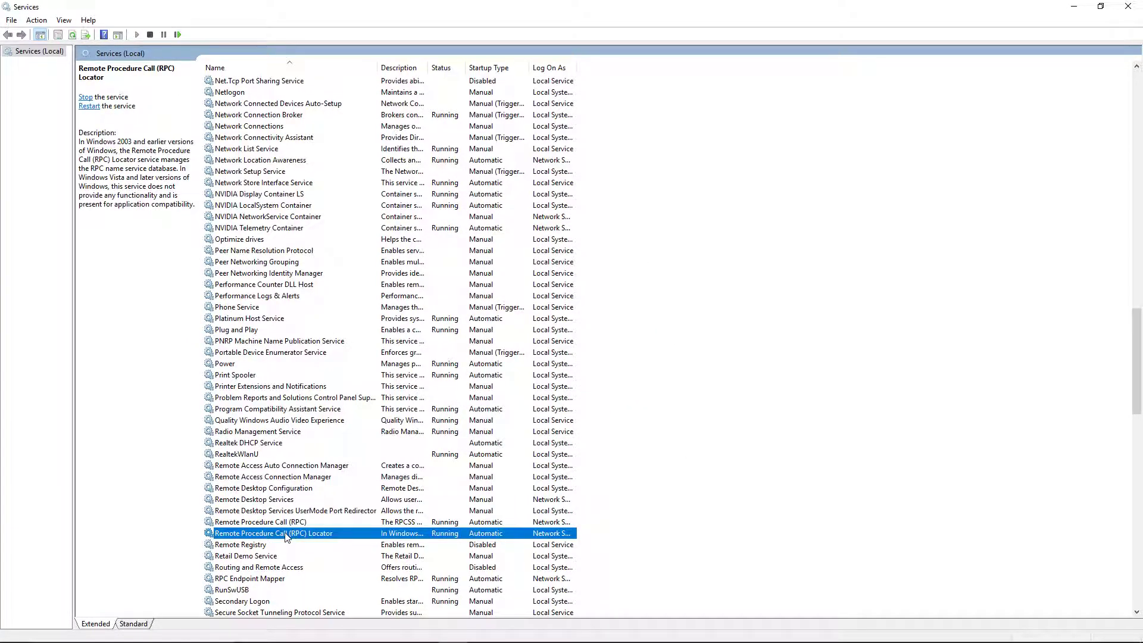
right_click(287, 535)
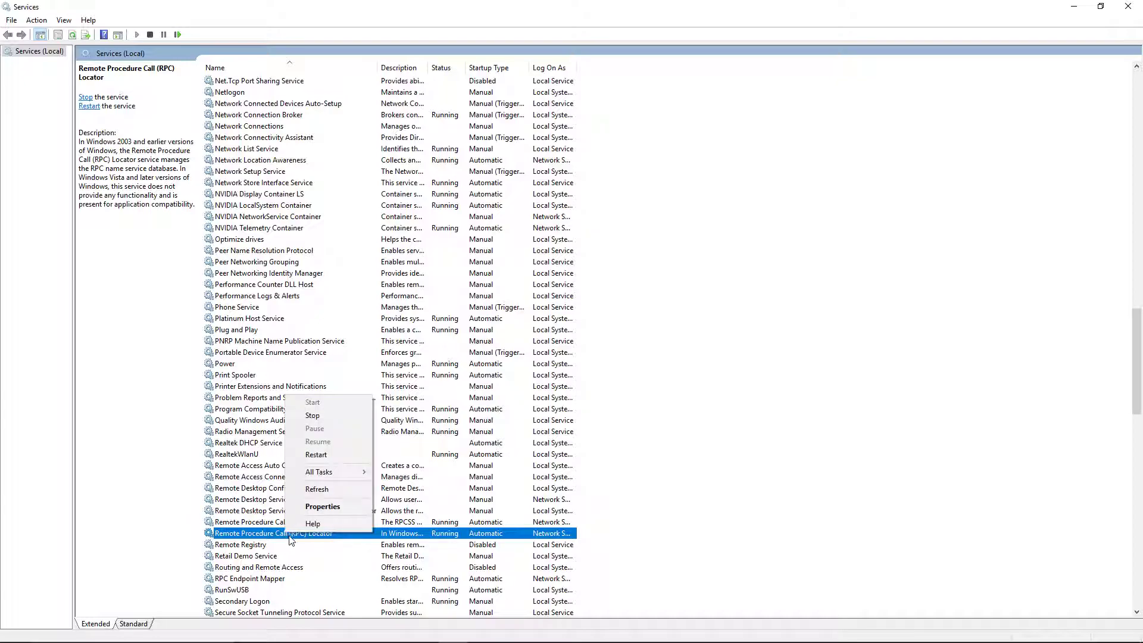
click(321, 507)
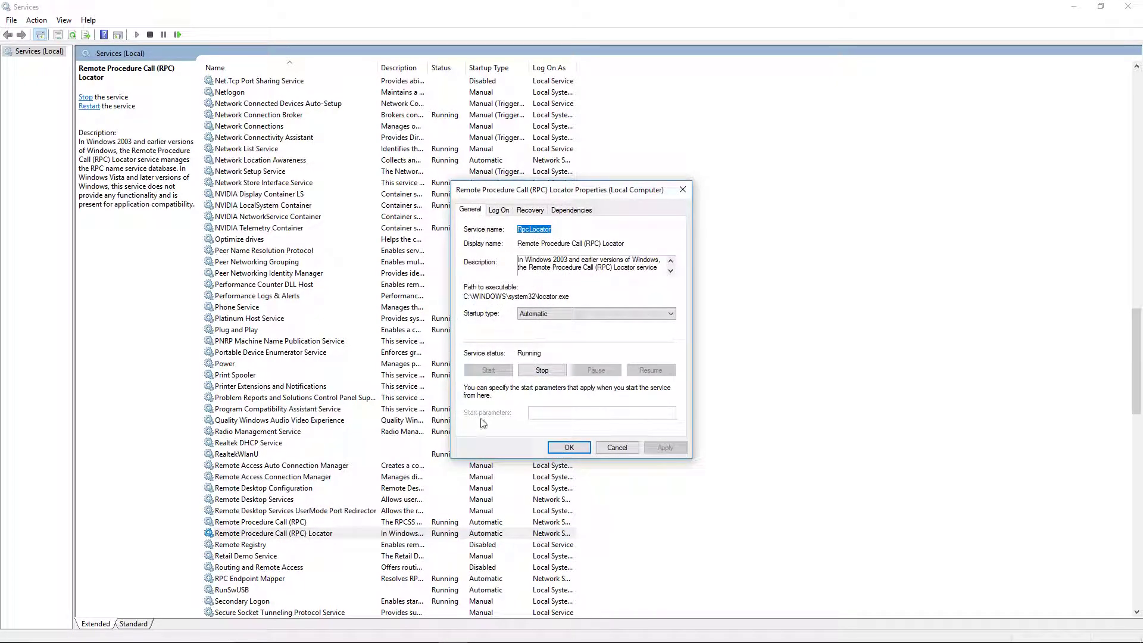
click(567, 448)
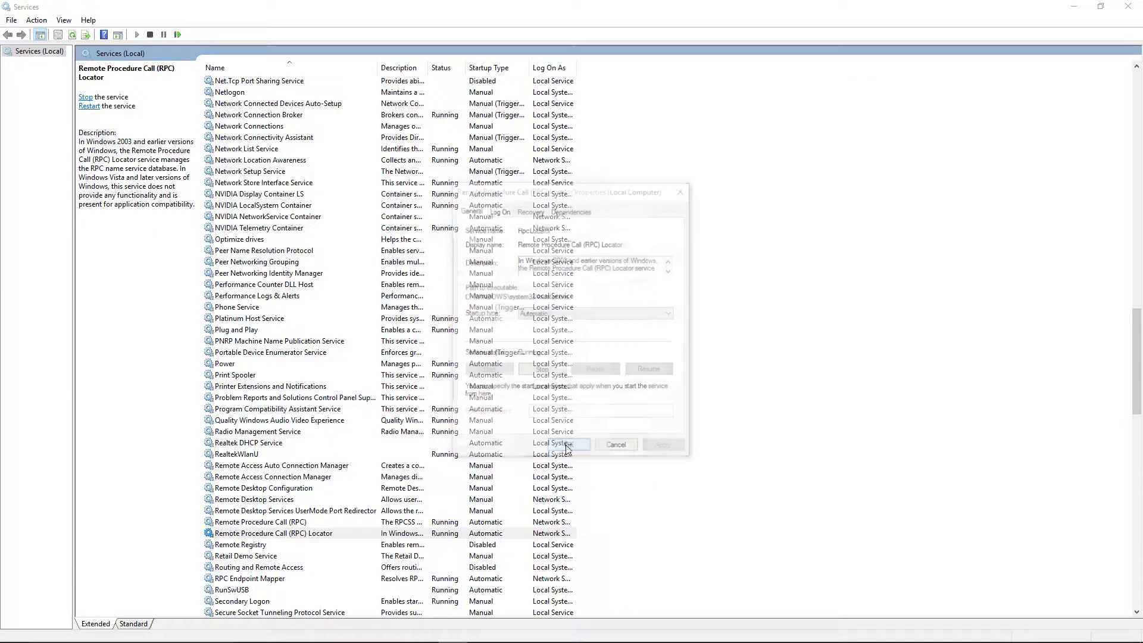
Step: Reopen the Remote Procedure Call (RPC) service's properties to recheck its startup settings, and close them
right_click(296, 523)
click(339, 497)
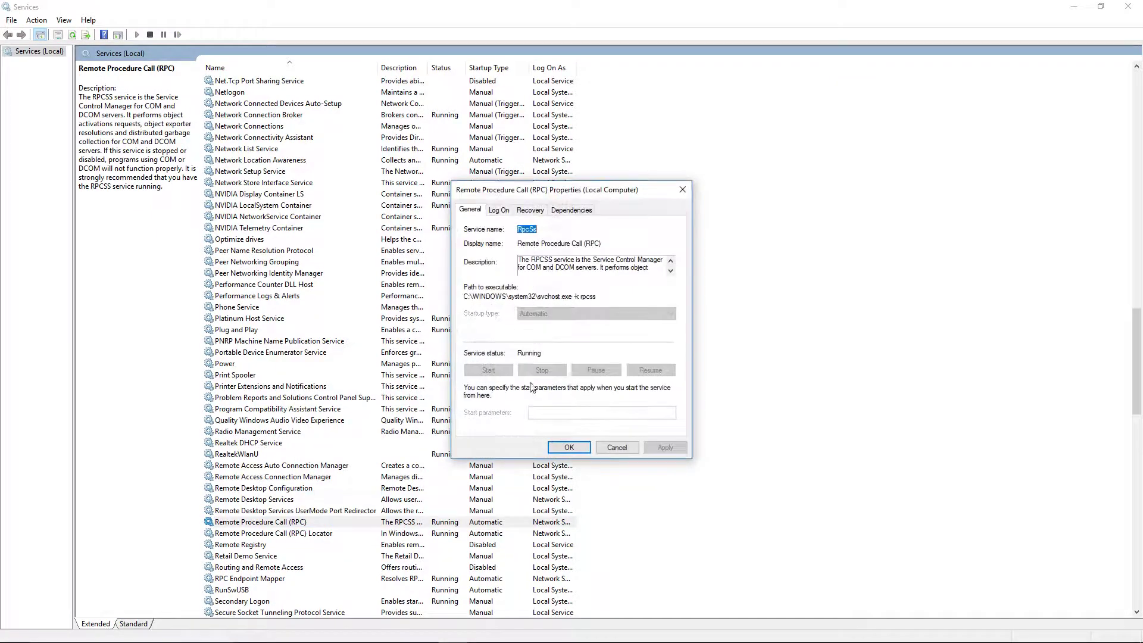
click(567, 447)
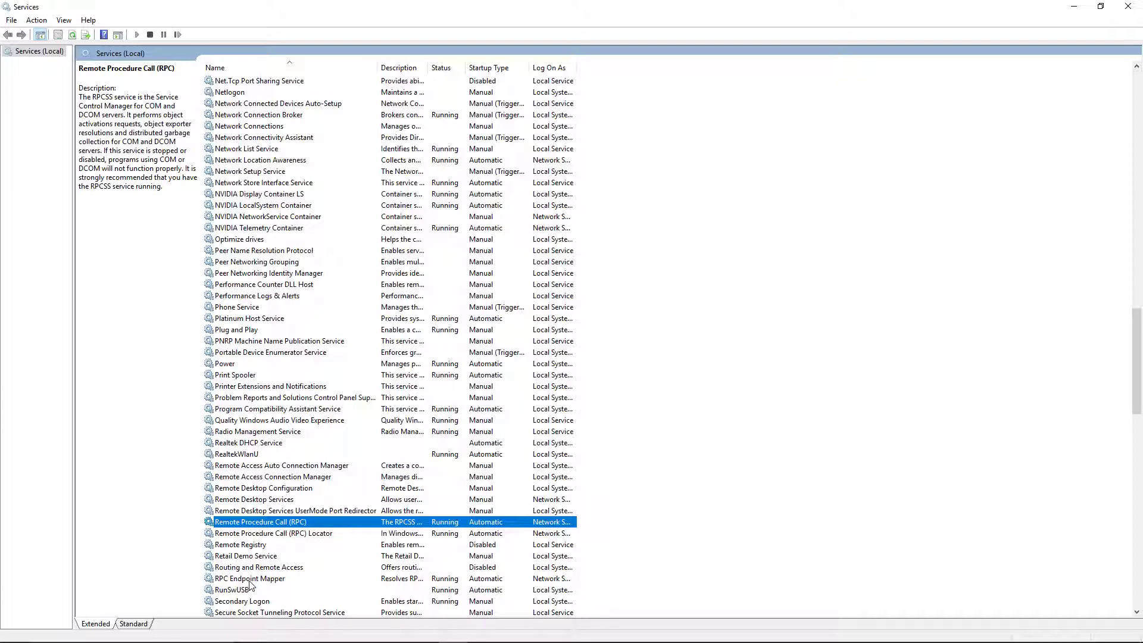
Step: Check the startup type and status in the RPC Endpoint Mapper service's properties
click(231, 579)
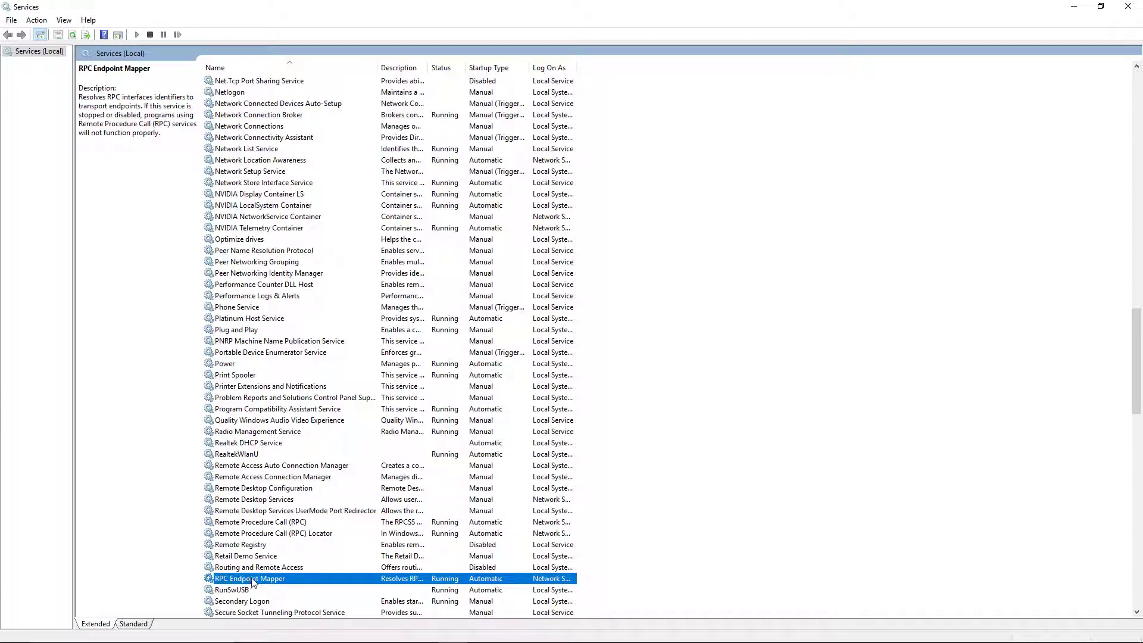
right_click(252, 581)
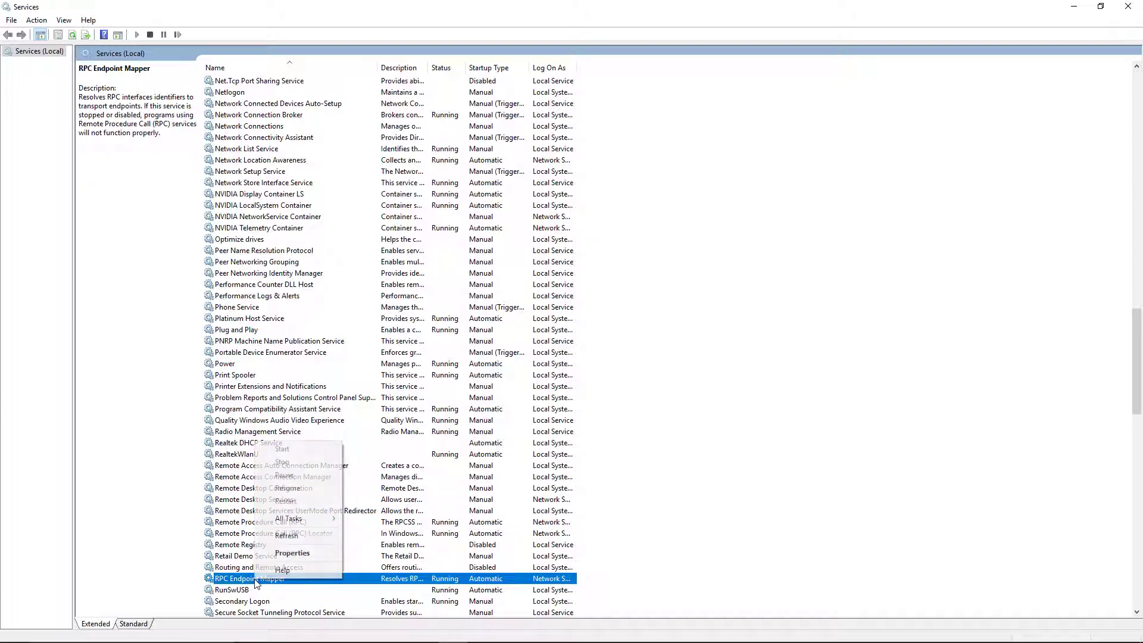
click(301, 556)
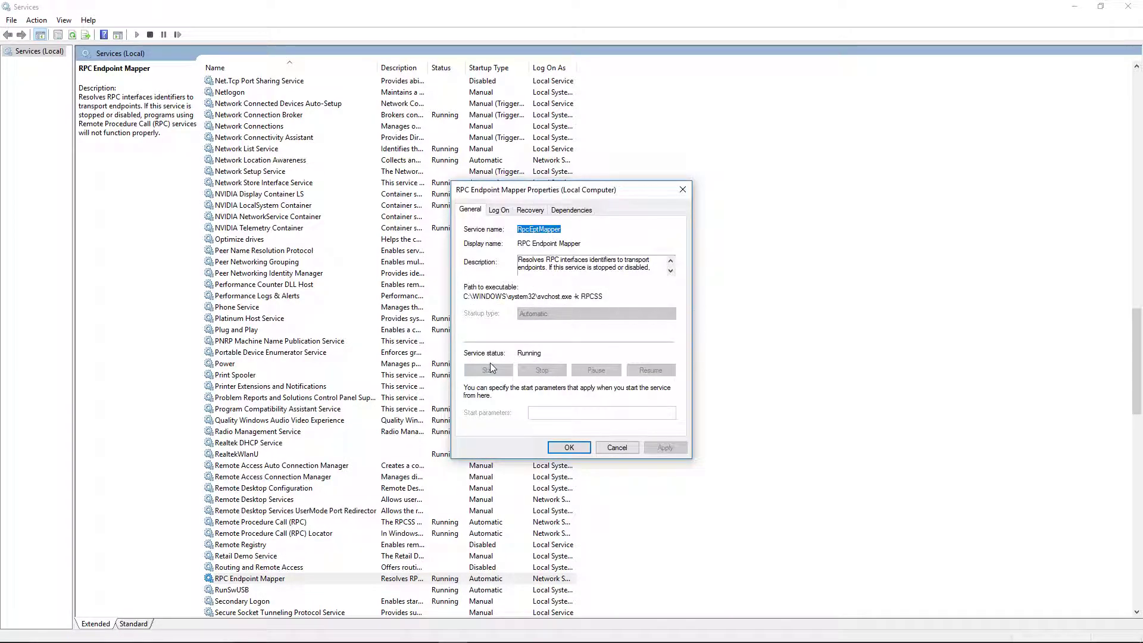
click(566, 448)
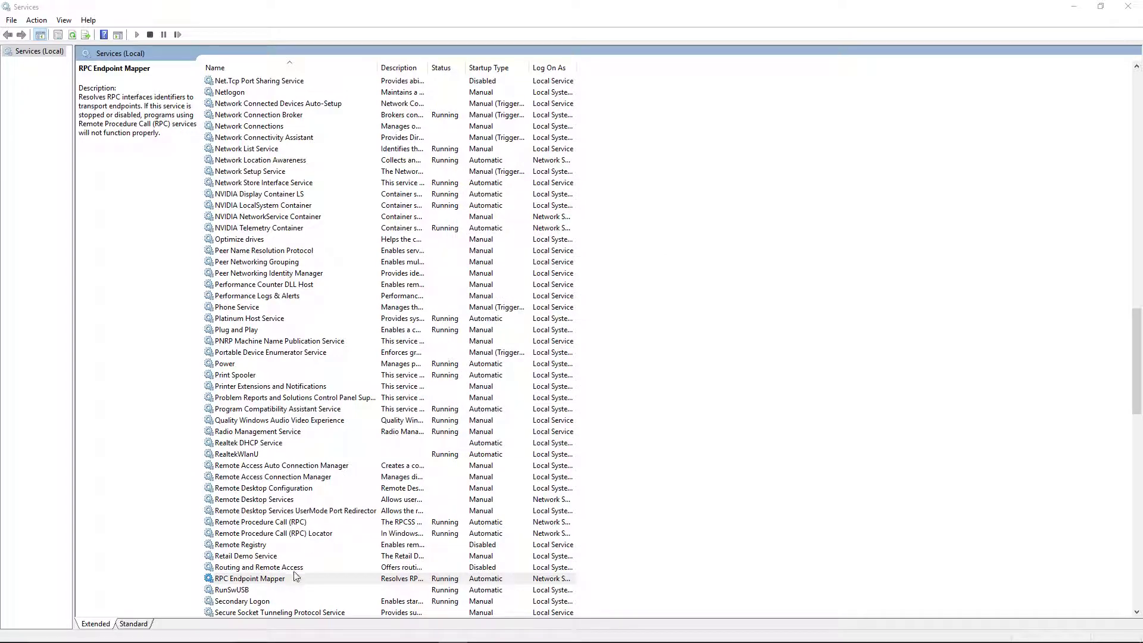
Step: Check the startup type and status in the Windows Backup service's properties, and close the Services window
scroll(267, 569, down, 8)
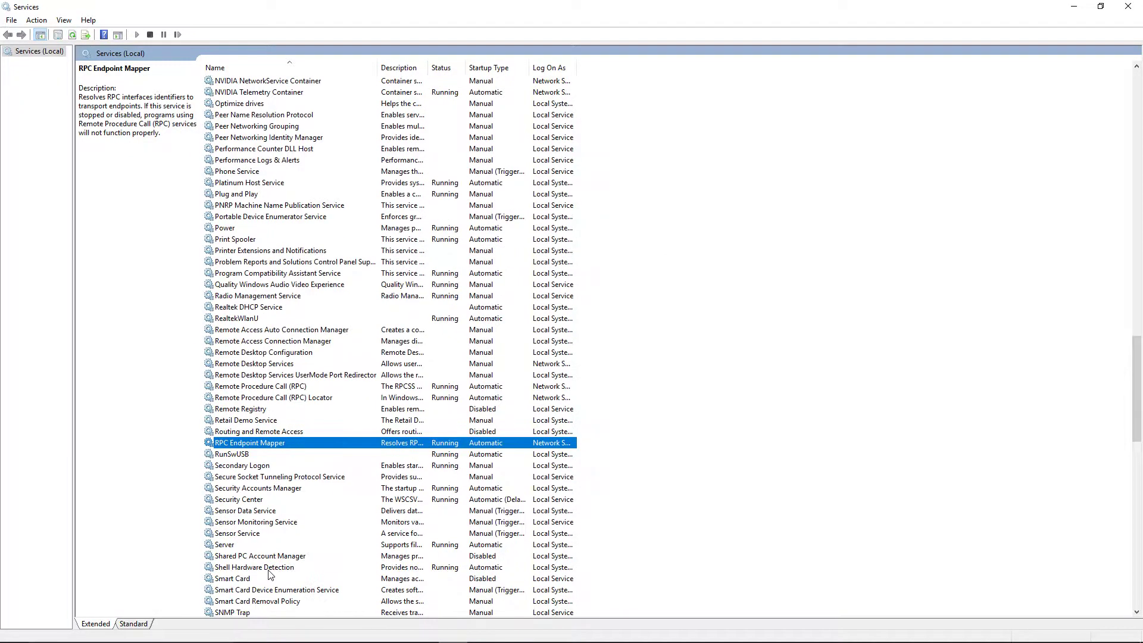
scroll(275, 568, down, 3)
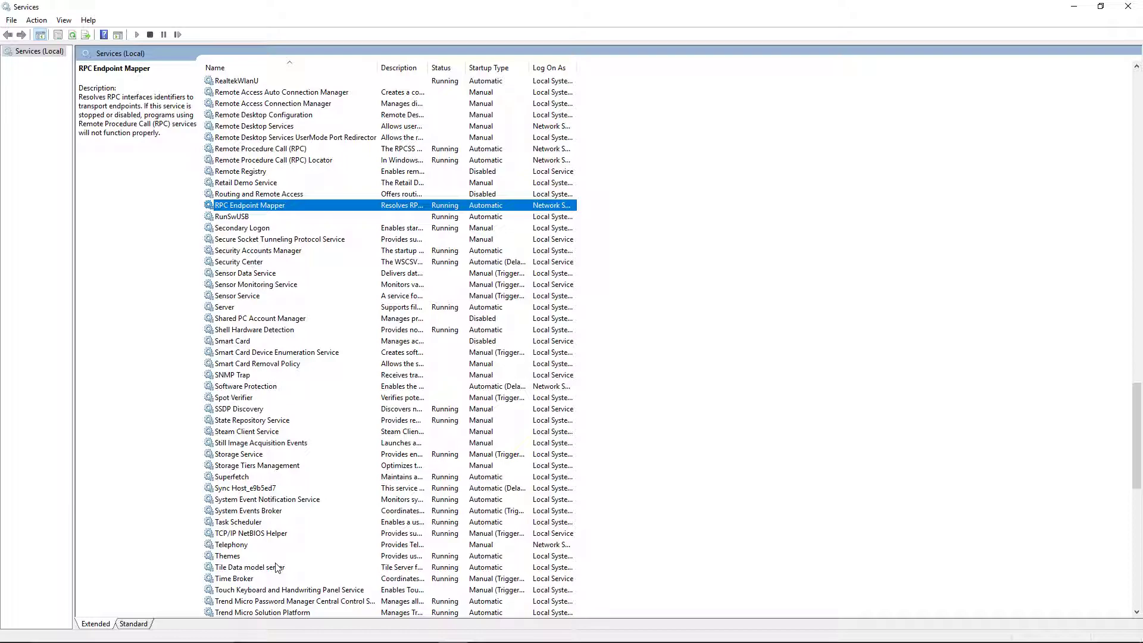
scroll(276, 565, down, 6)
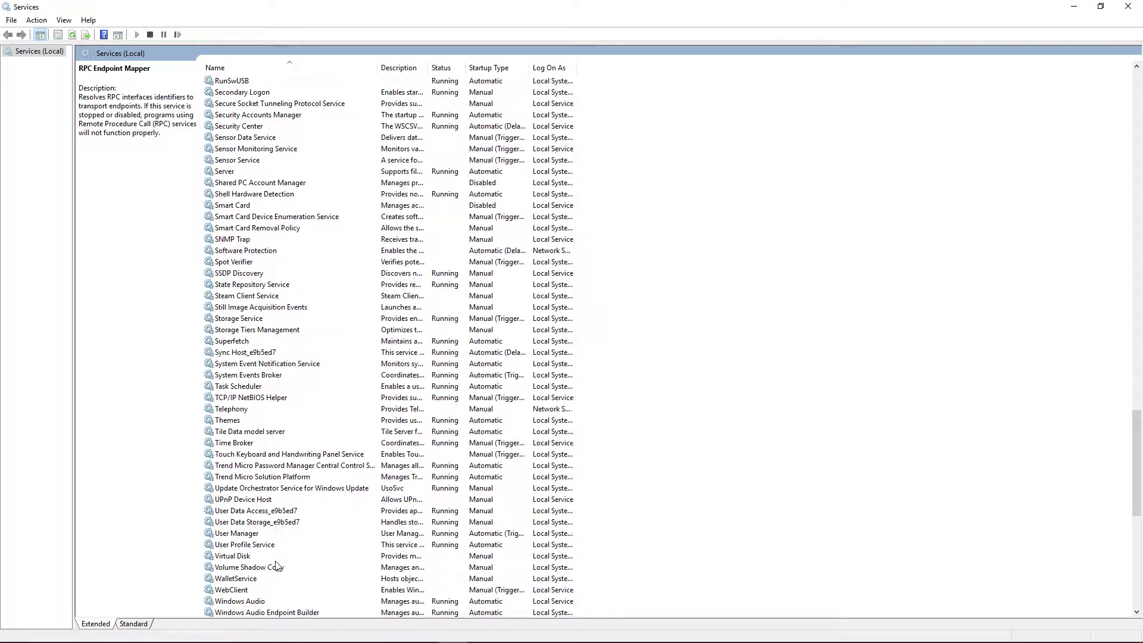
click(266, 558)
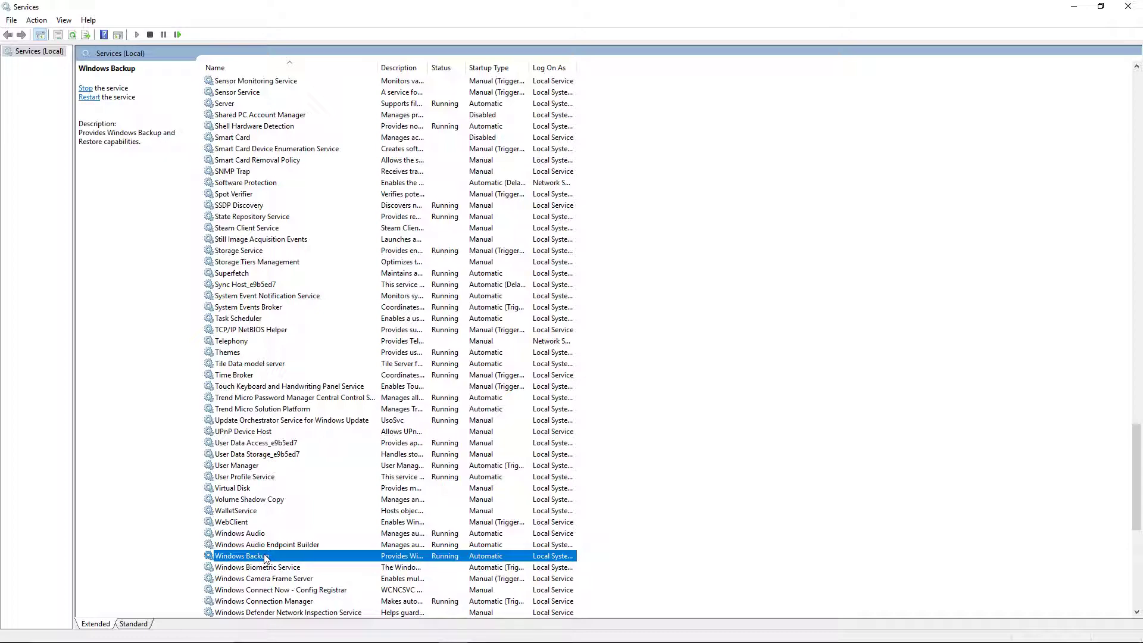
right_click(266, 559)
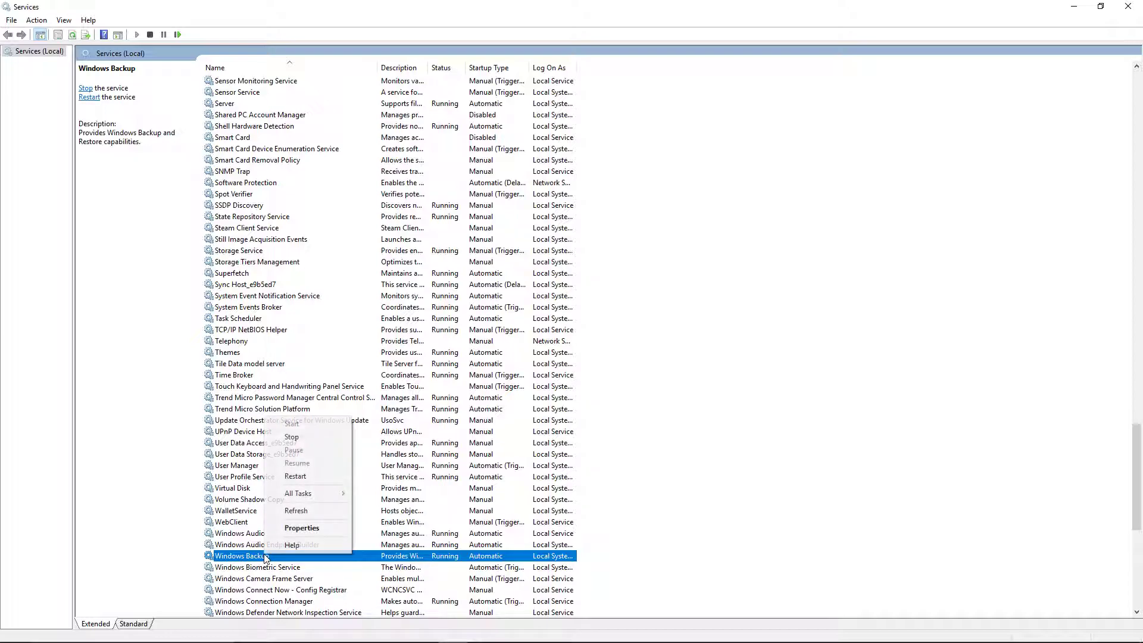
click(284, 525)
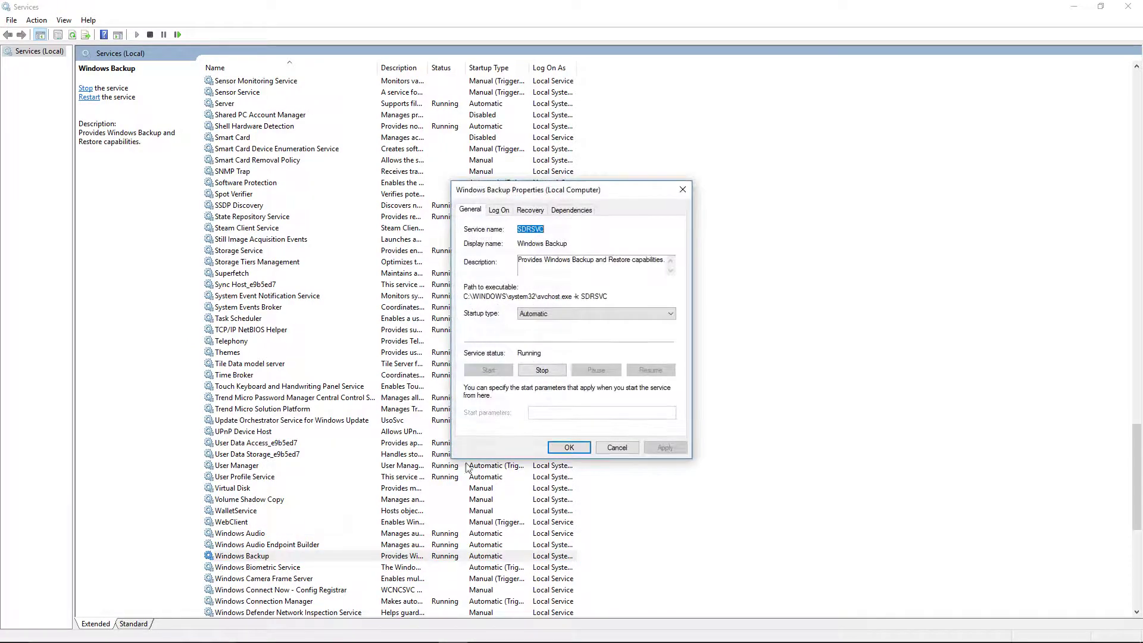
click(555, 315)
click(546, 332)
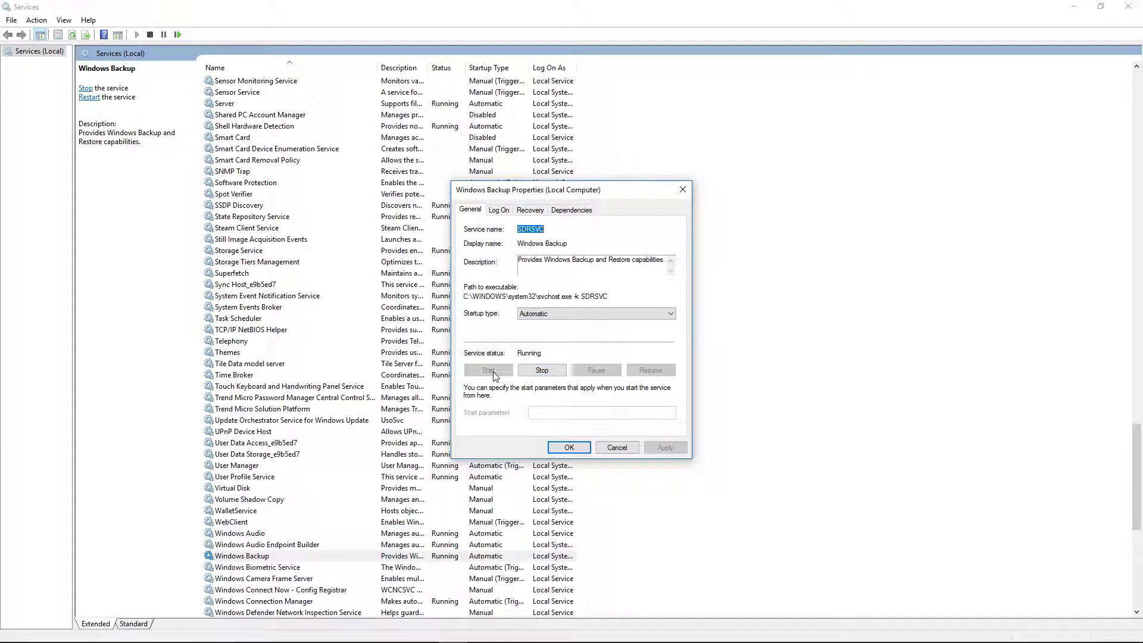
click(566, 448)
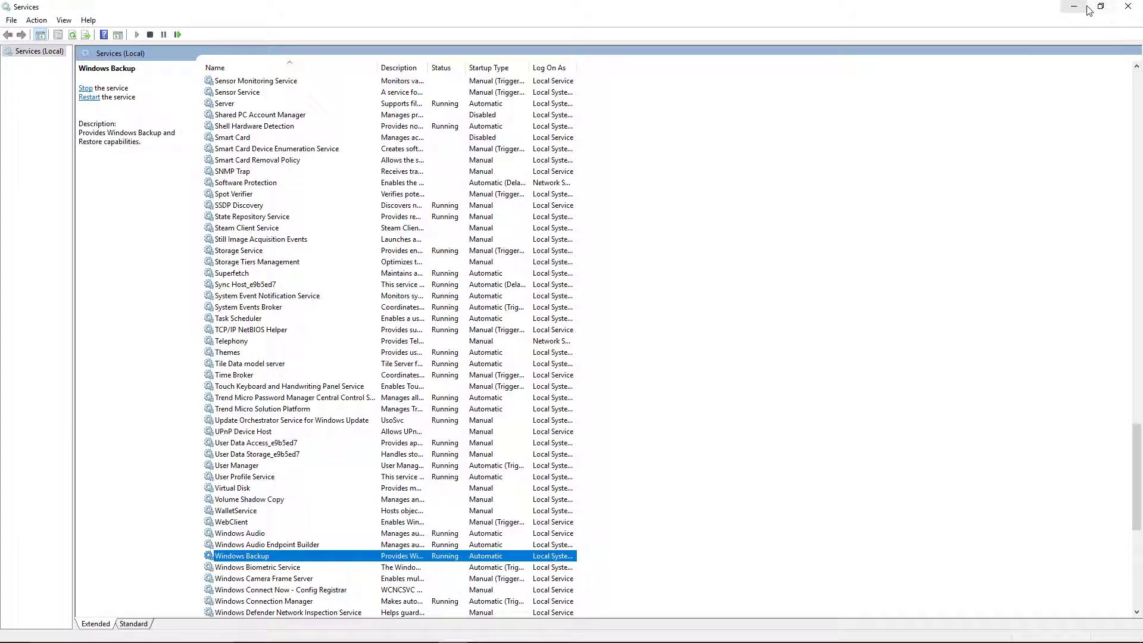
click(1131, 7)
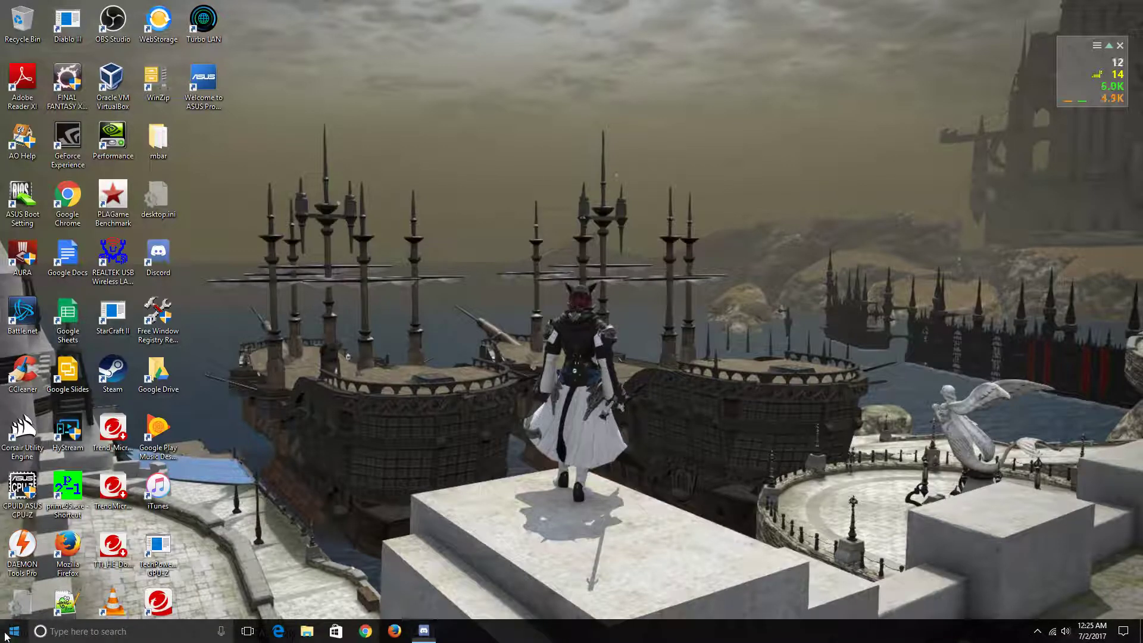
Step: View Backup and Restore (Windows 7) by way of the Update & security backup settings, and close both windows
click(13, 631)
click(14, 576)
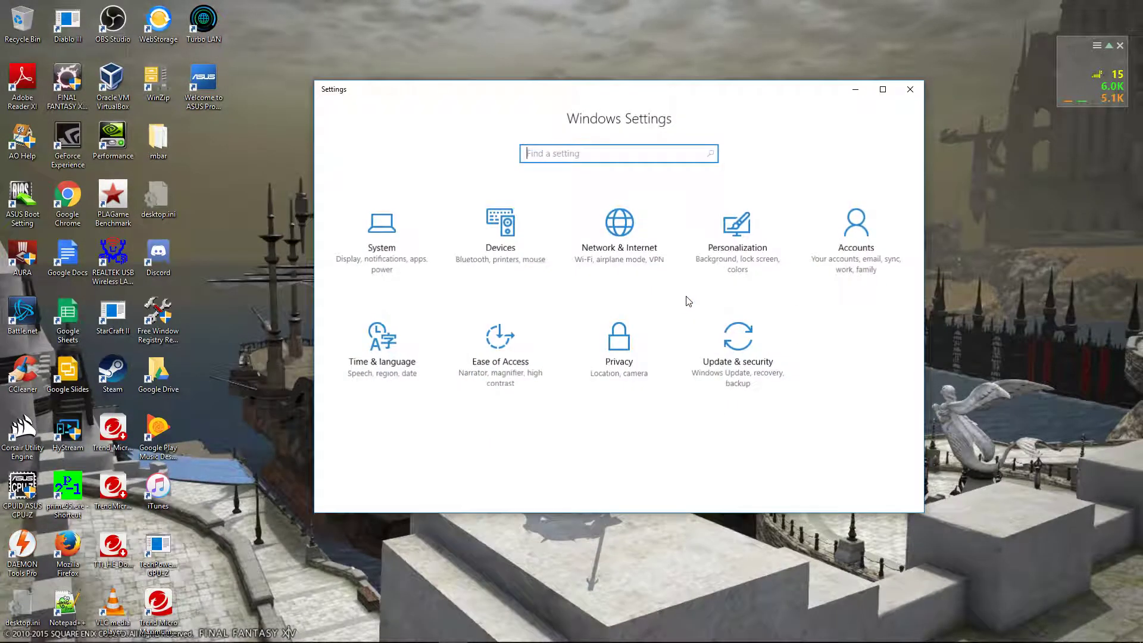
click(708, 366)
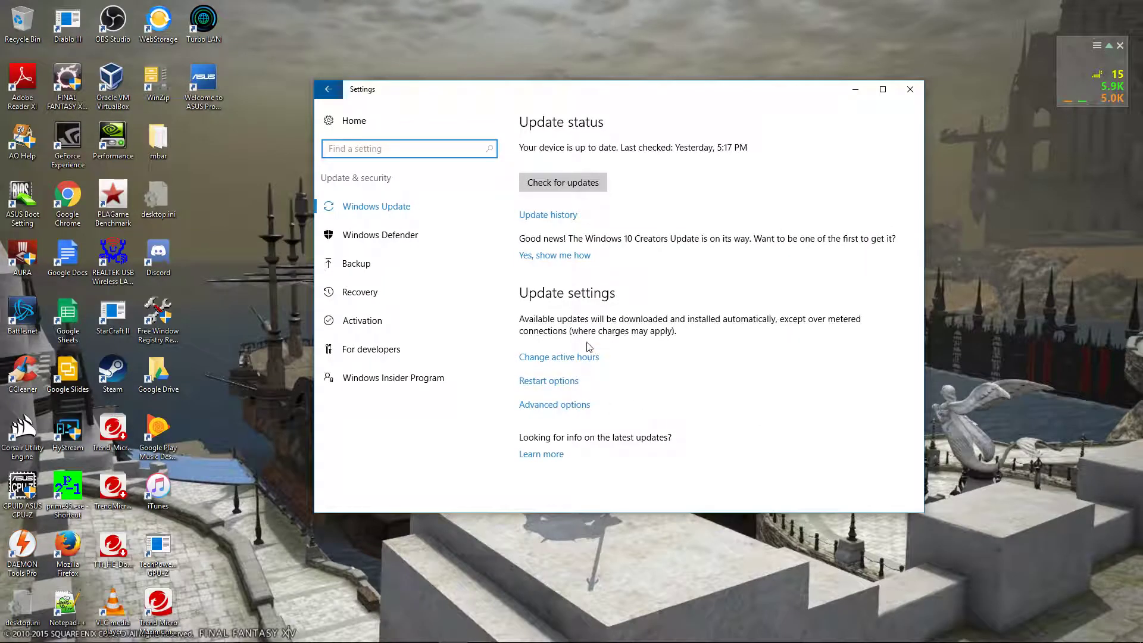
click(368, 275)
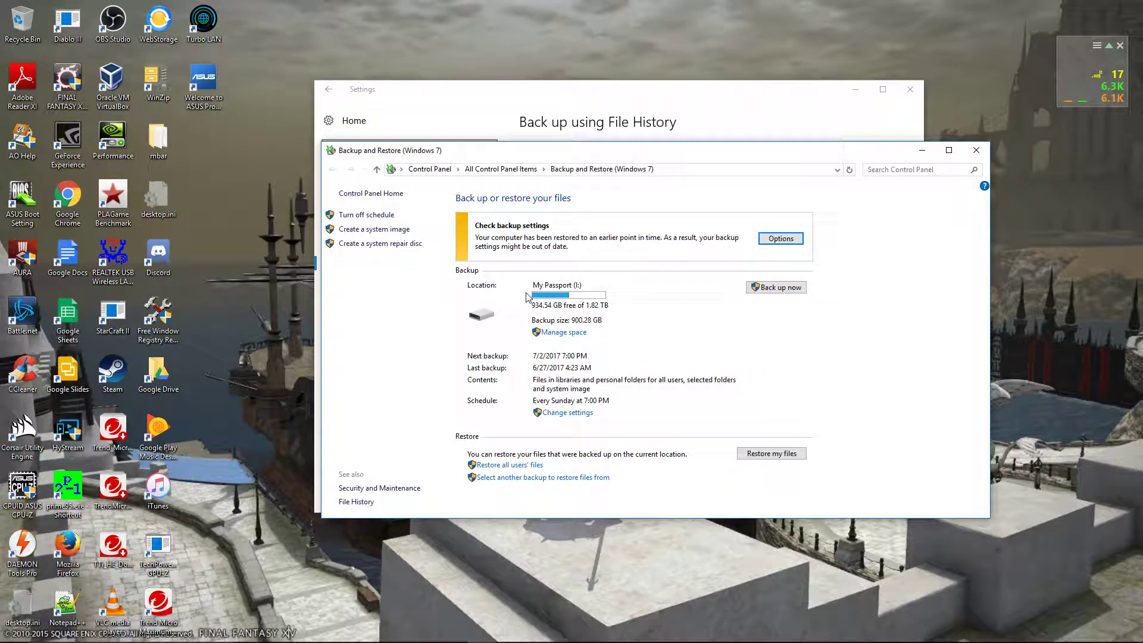
click(976, 150)
click(914, 89)
Step: Open Backup and Restore (Windows 7) from the Control Panel
right_click(18, 634)
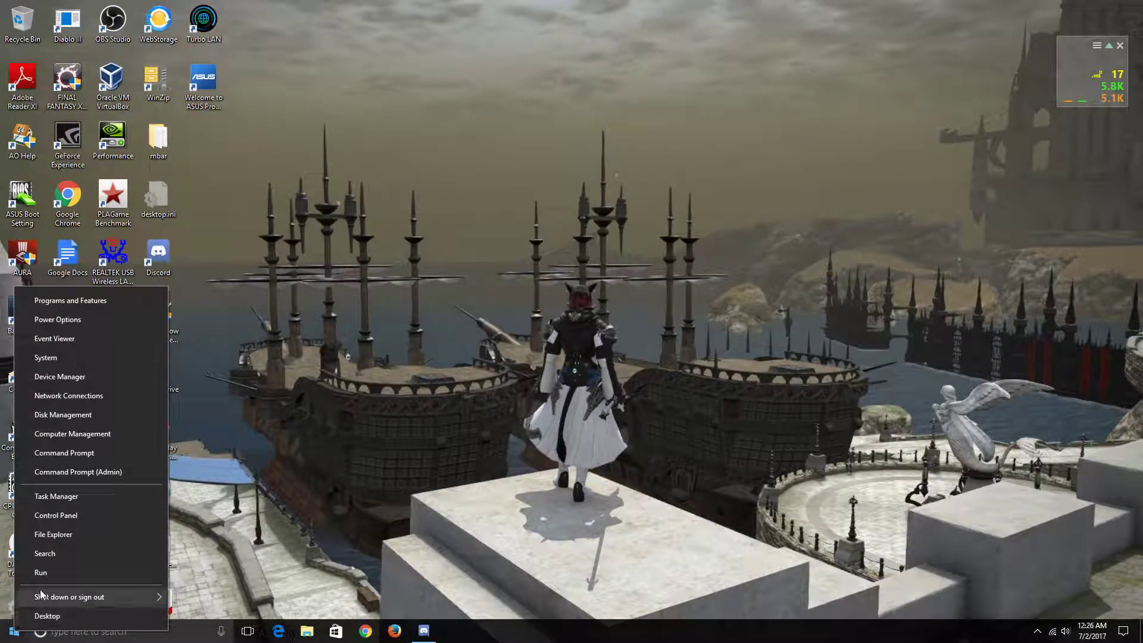
click(309, 485)
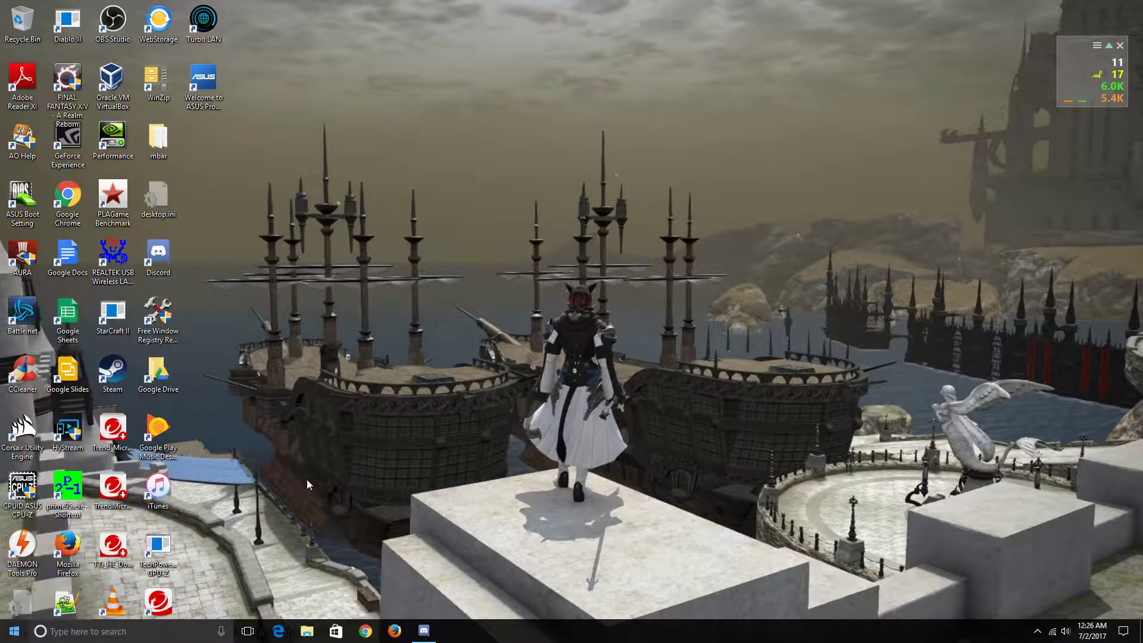
right_click(16, 634)
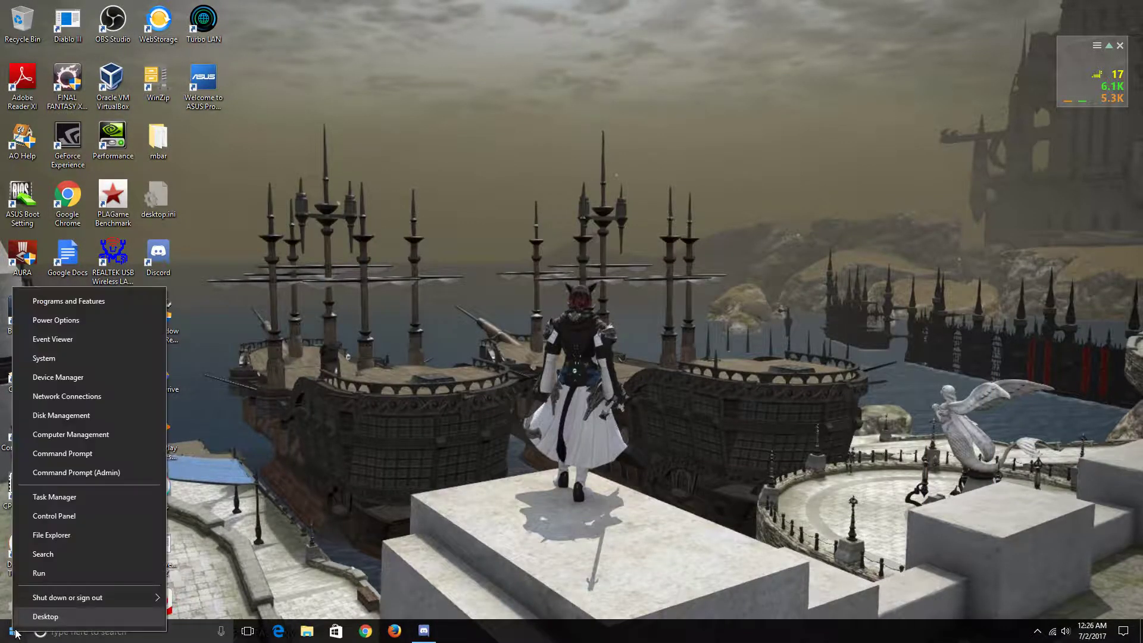
click(55, 517)
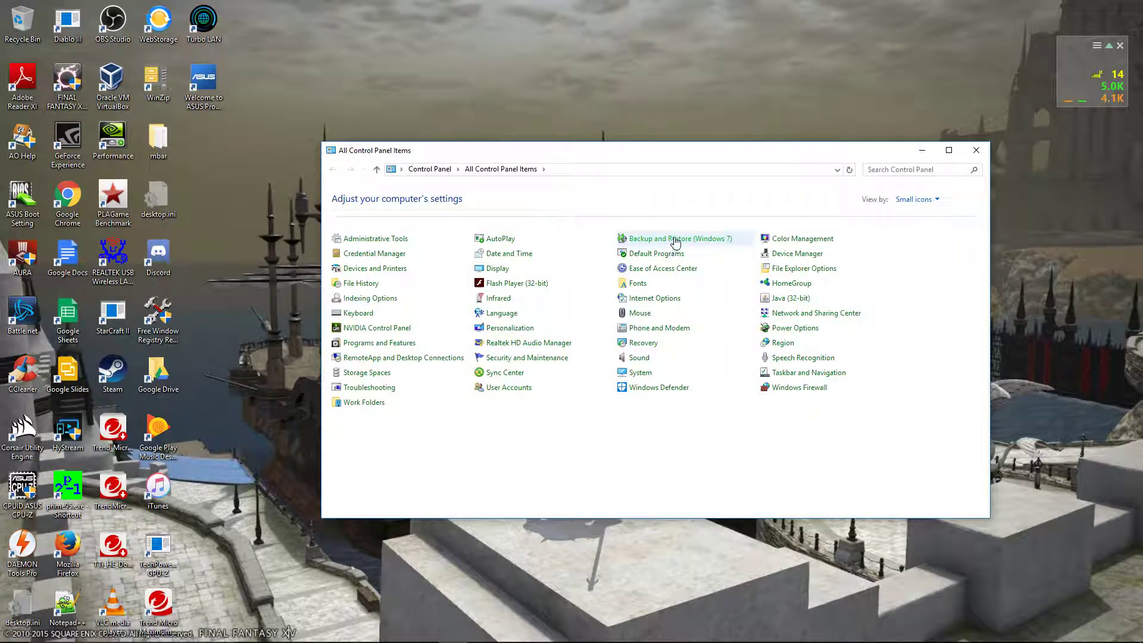
click(672, 240)
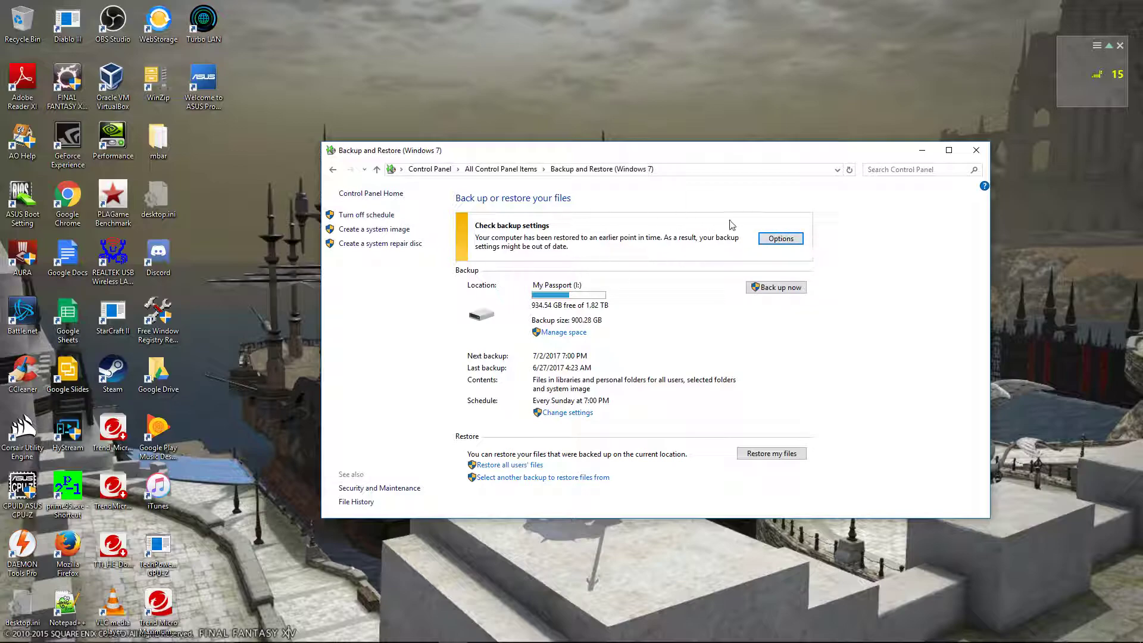
Step: Start changing the backup settings, with My Passport (I:) as the destination and Let me choose for the backup contents
click(781, 239)
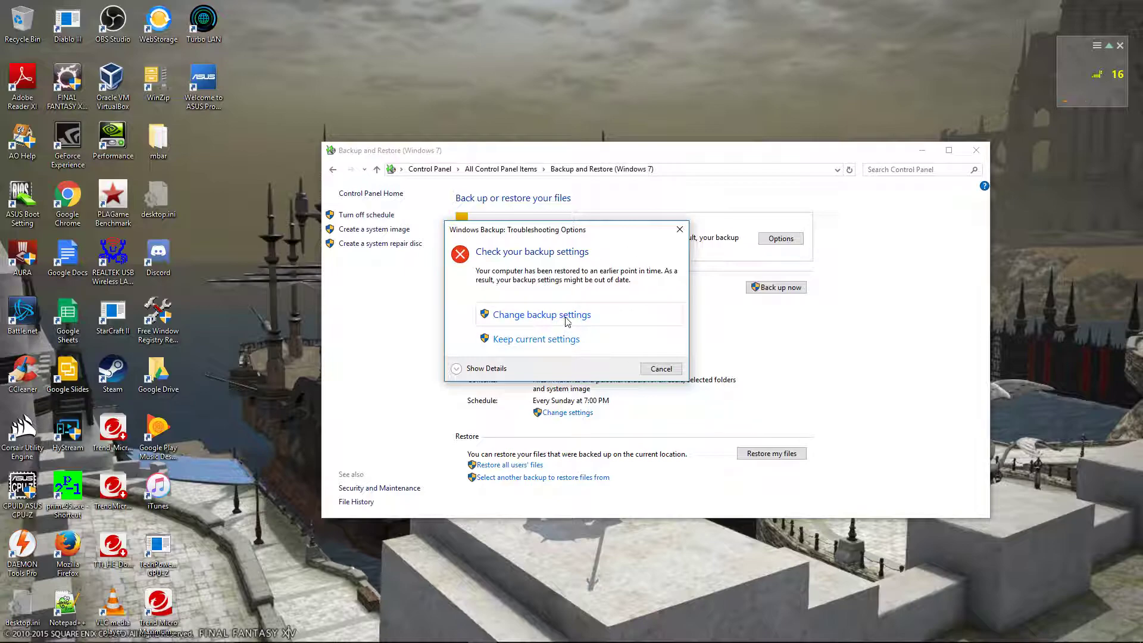
click(566, 319)
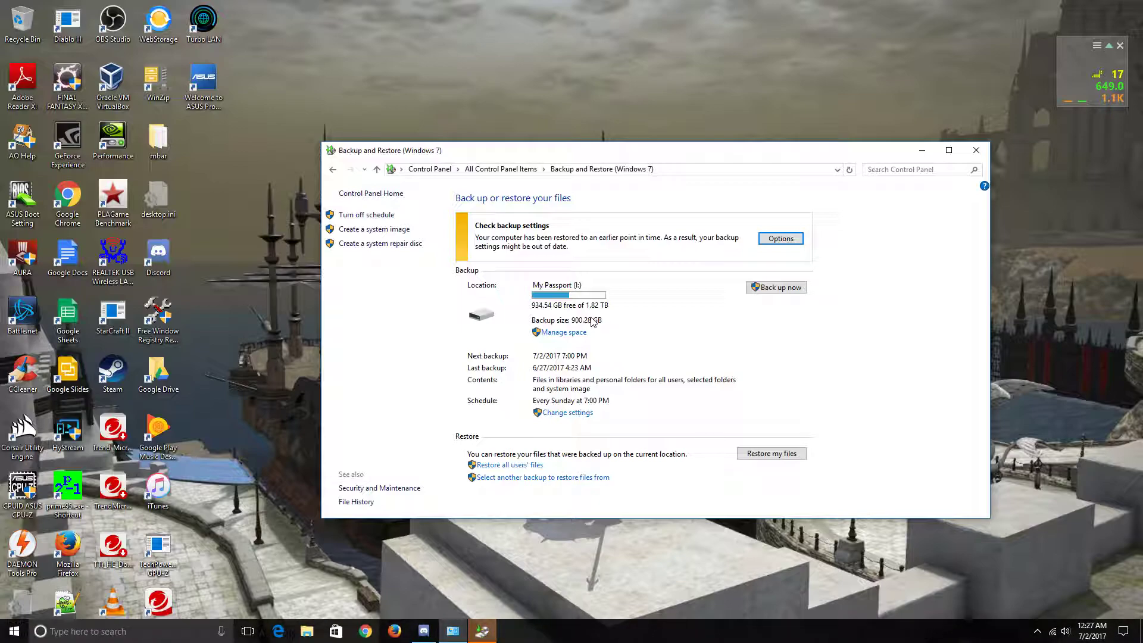
click(493, 635)
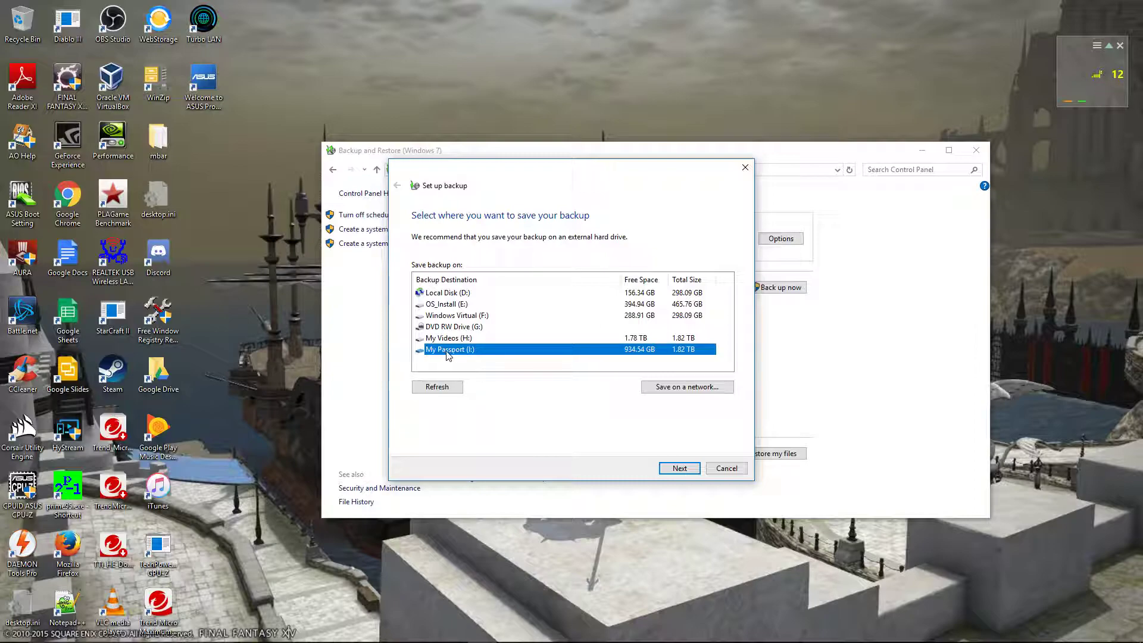
click(679, 468)
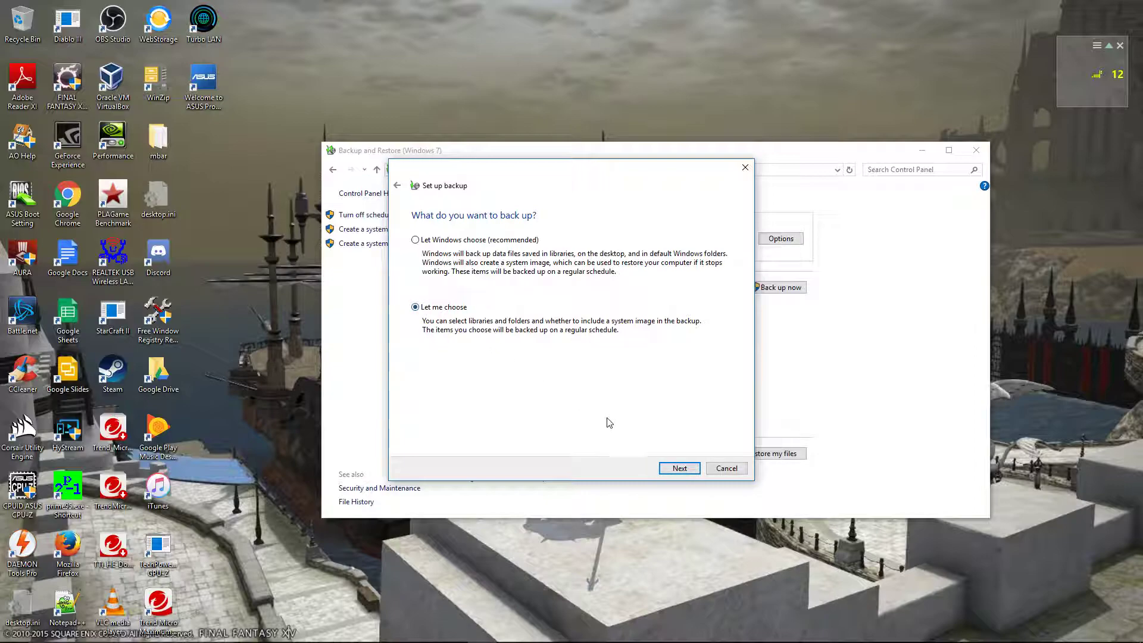
click(677, 468)
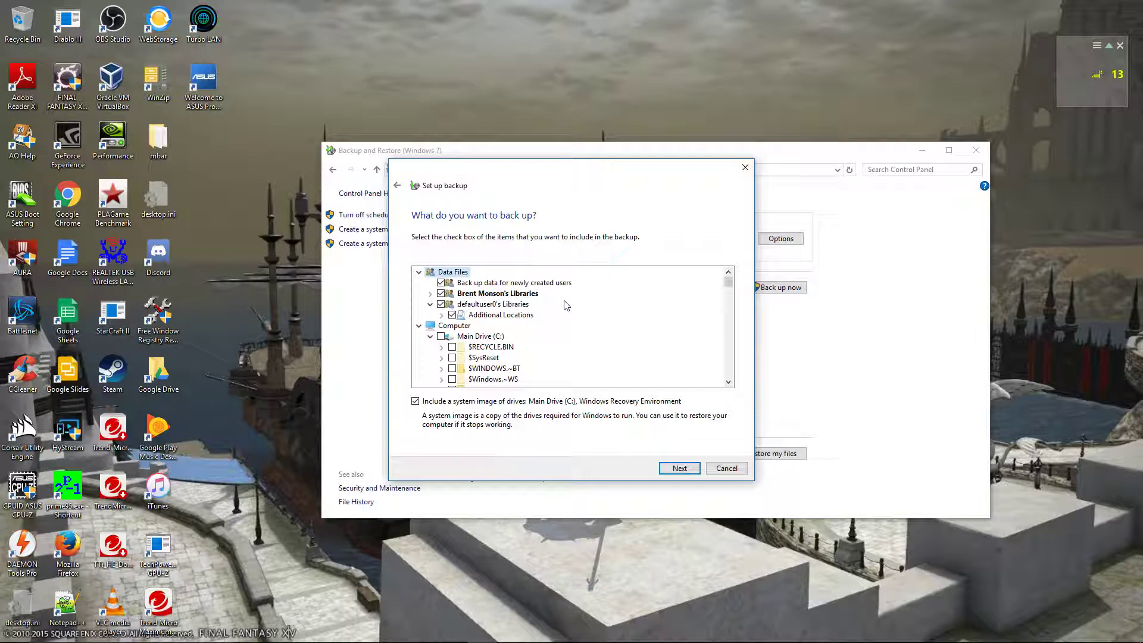
Step: Examine which folders on Main Drive (C:) are included in the backup, including the contents of PerfLogs
scroll(566, 305, down, 2)
scroll(566, 305, up, 2)
scroll(619, 342, down, 2)
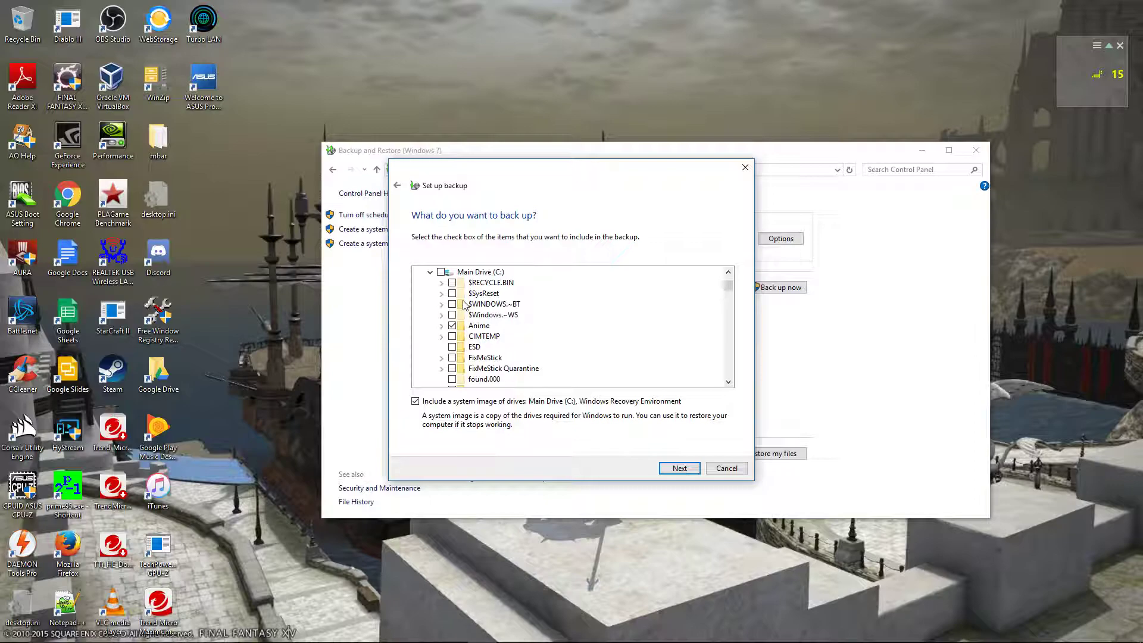
scroll(518, 363, down, 2)
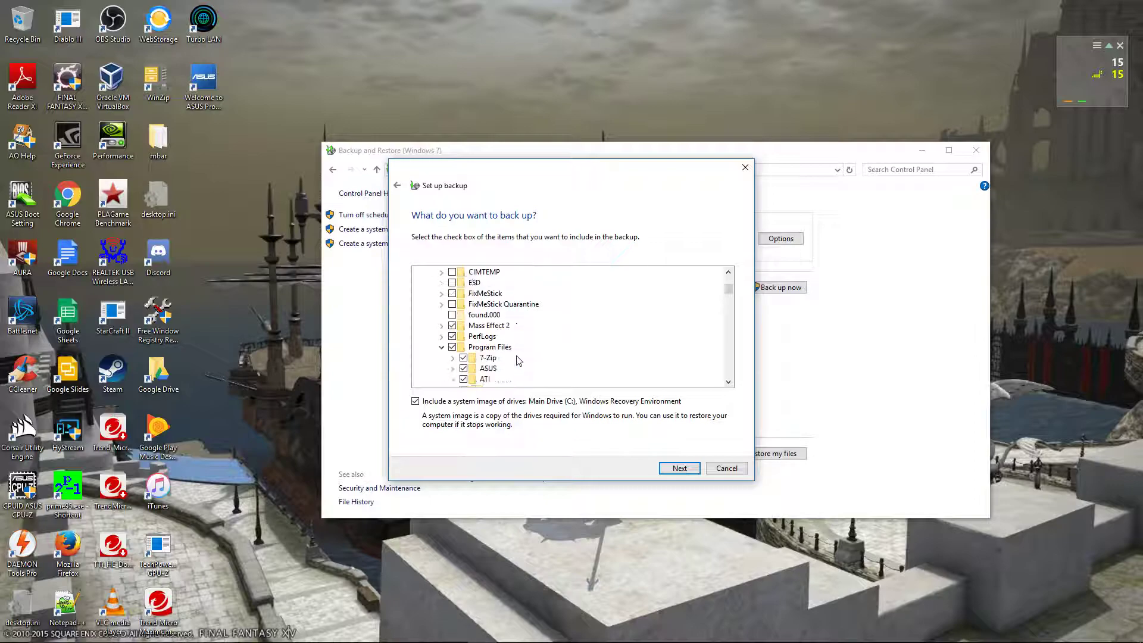
scroll(482, 332, up, 2)
scroll(438, 332, down, 1)
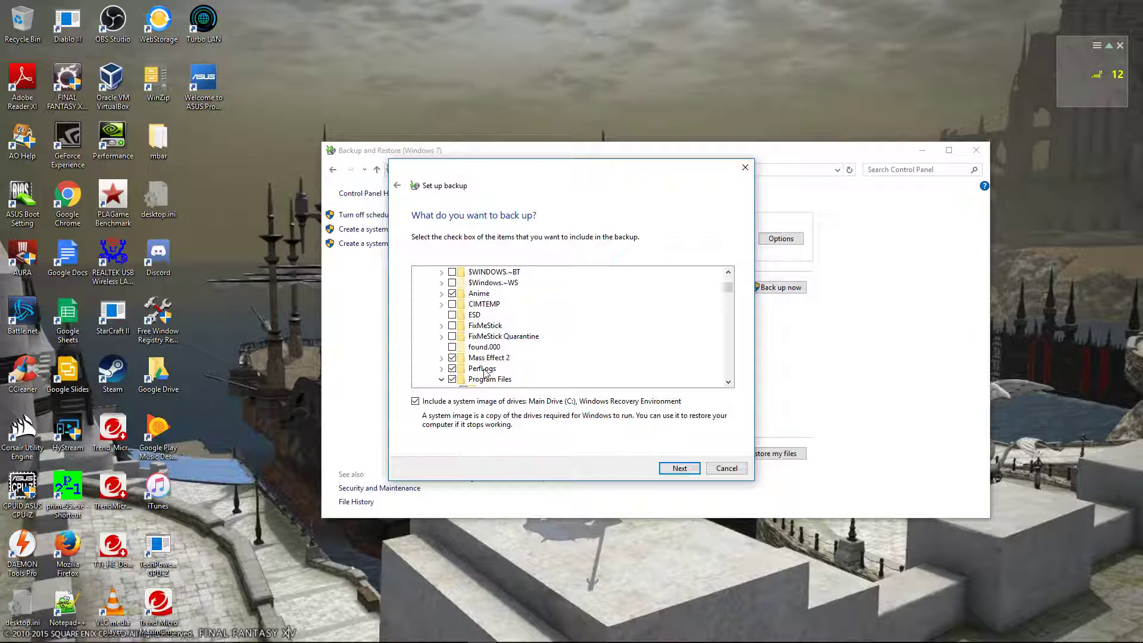
click(442, 369)
click(441, 369)
scroll(620, 353, down, 2)
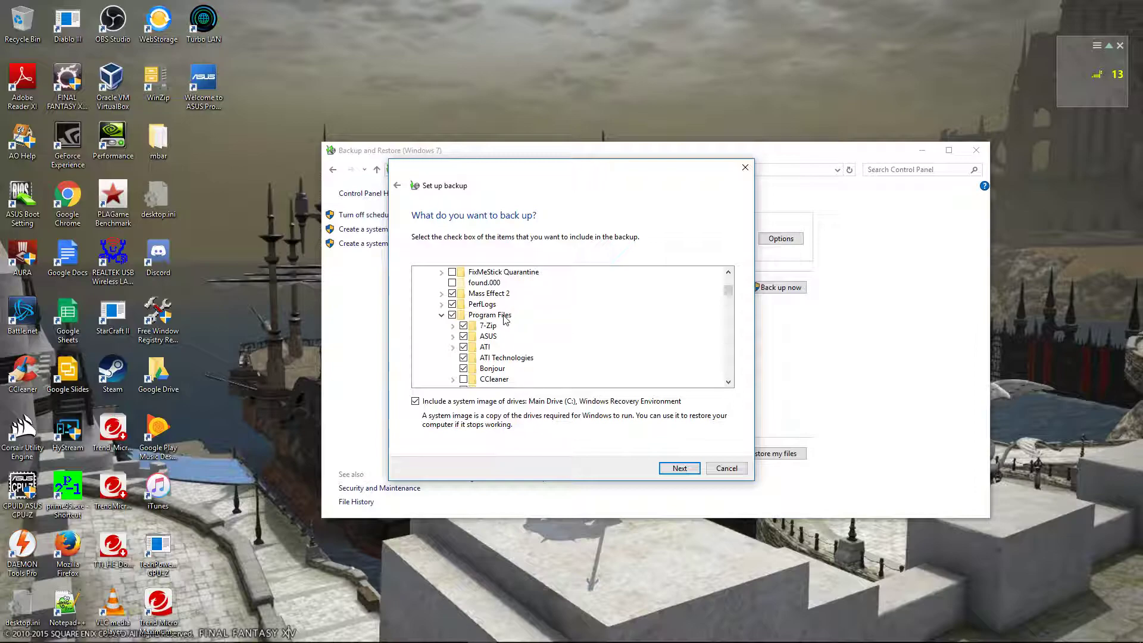
Step: Exclude the Bonjour, CPUID, DAEMON Tools Pro, Internet Explorer and iPod folders in Program Files from the backup
click(463, 369)
scroll(572, 369, down, 2)
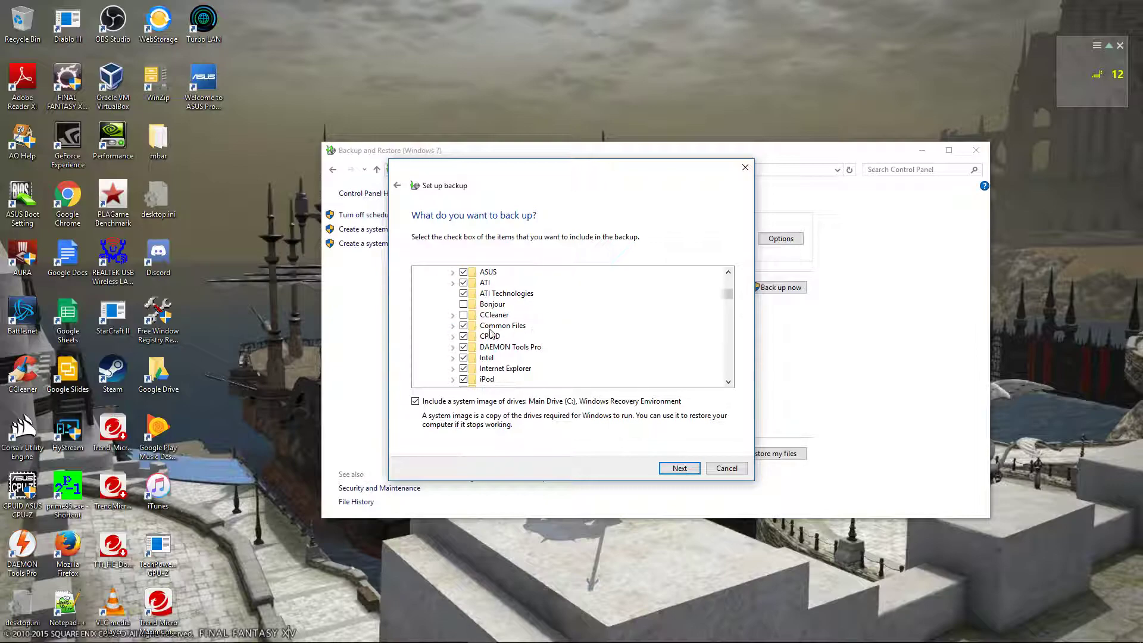
click(453, 326)
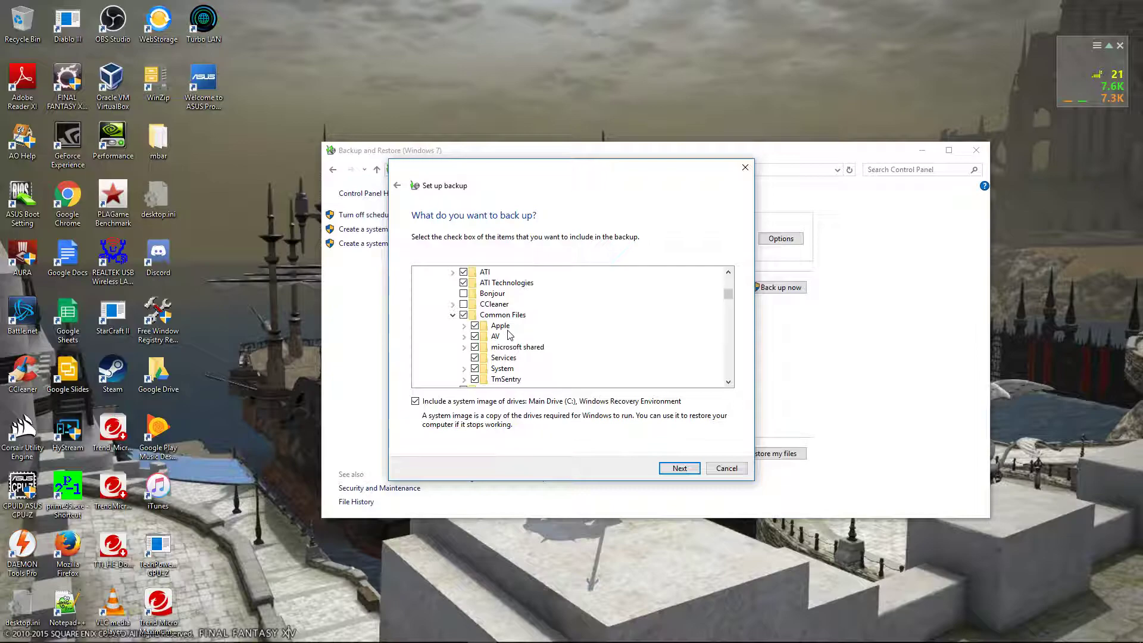
click(452, 316)
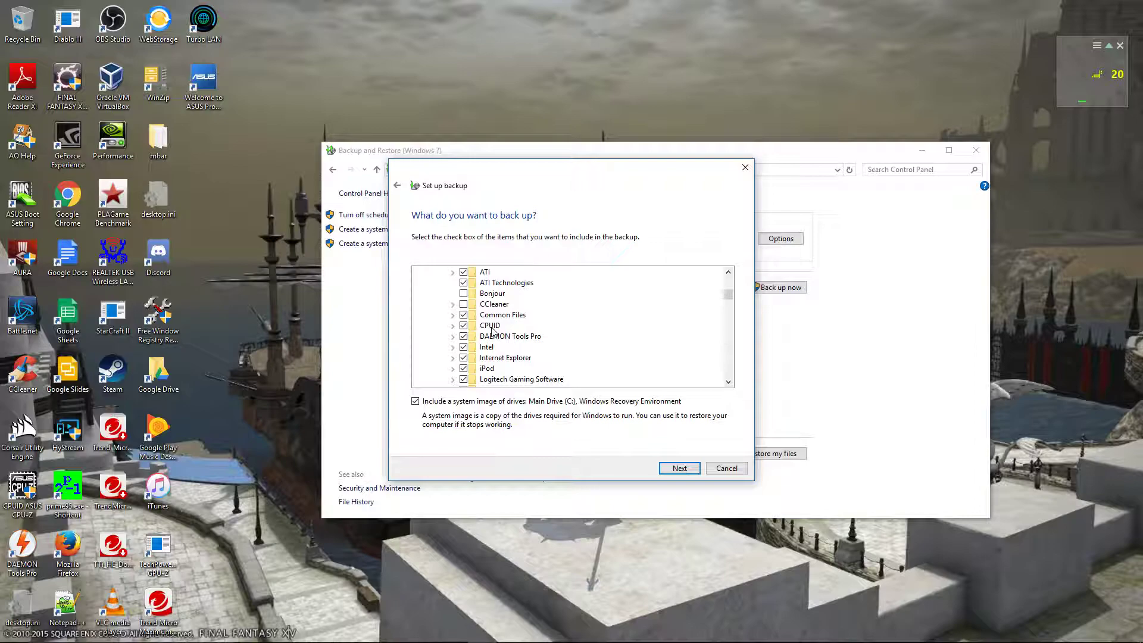
click(464, 326)
click(463, 336)
scroll(564, 347, down, 1)
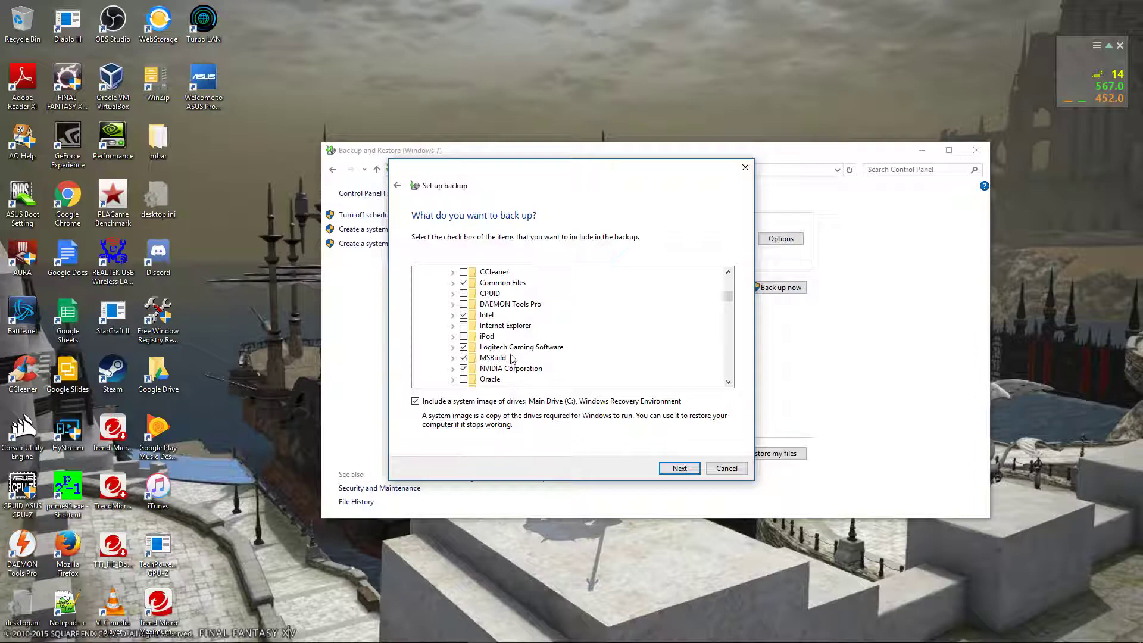
Step: Inspect MSBuild, and exclude Windows Defender, Windows Mail, Windows Media Player, Windows Multimedia Platform and Windows NT in Program Files from the backup
click(453, 359)
click(453, 358)
scroll(567, 367, down, 2)
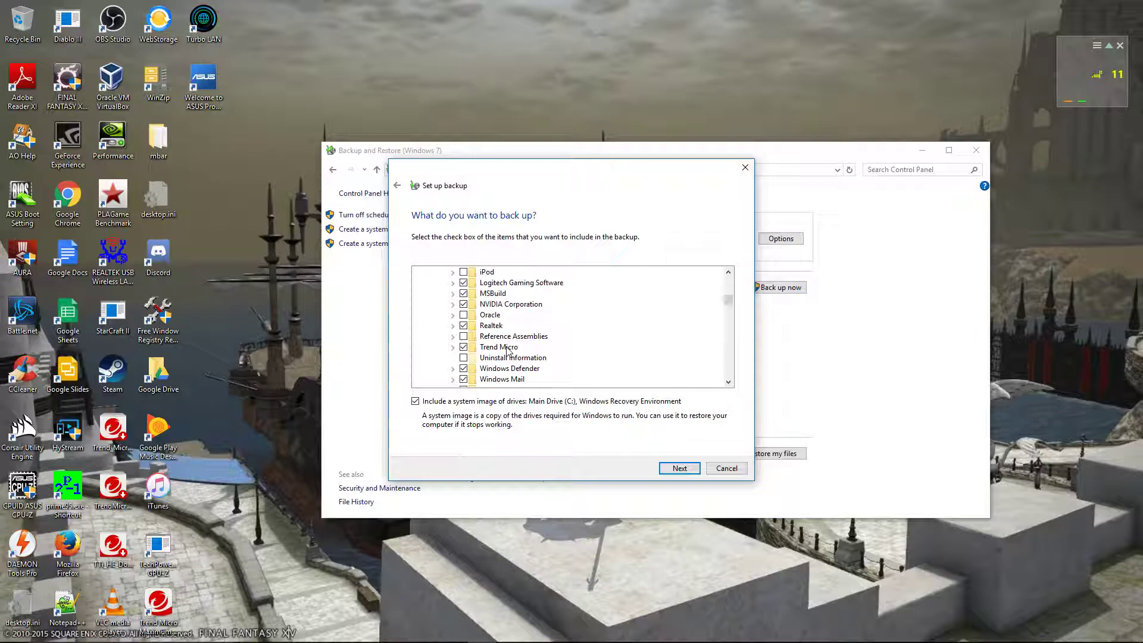
scroll(507, 351, down, 1)
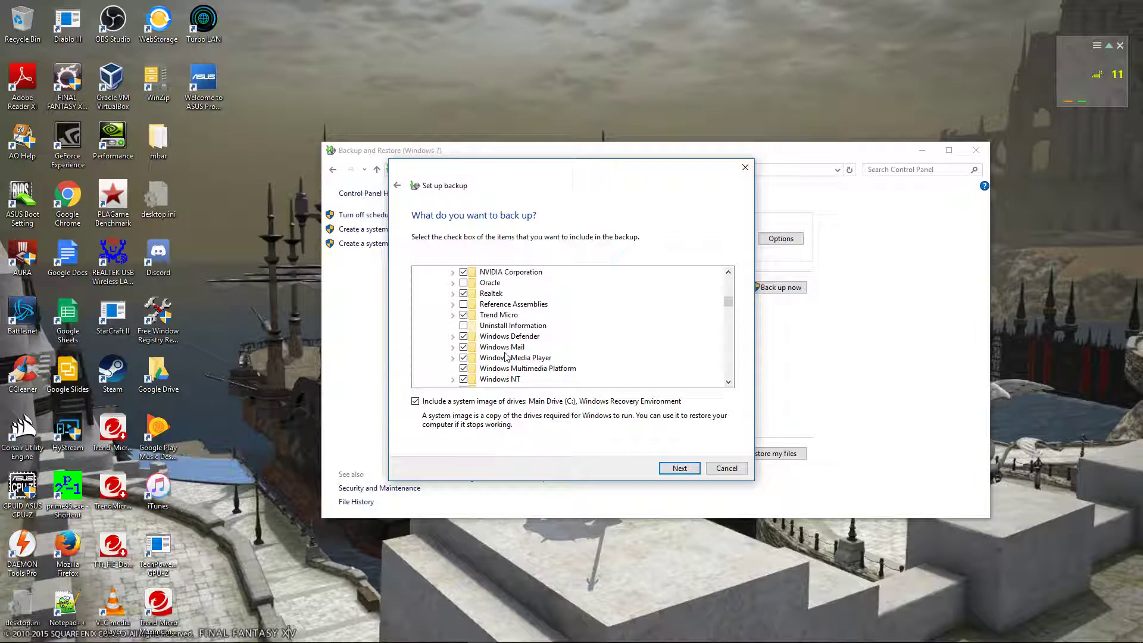
click(465, 337)
click(463, 347)
click(463, 359)
click(463, 378)
scroll(464, 378, down, 2)
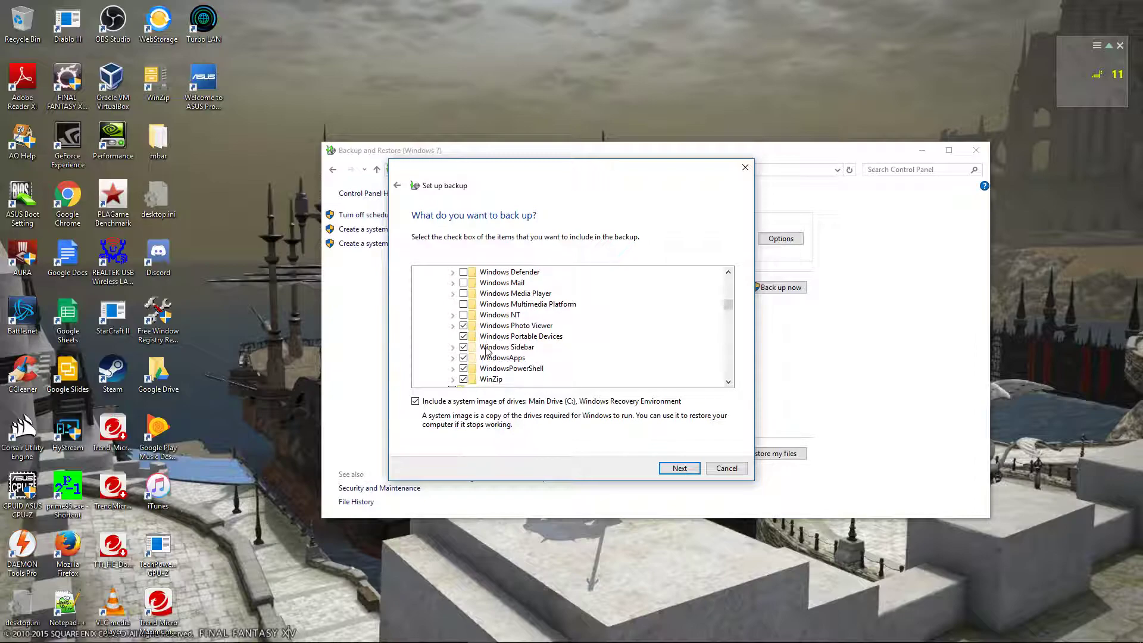
Step: Exclude Windows Photo Viewer, Windows Portable Devices, Windows Sidebar, WindowsApps, WindowsPowerShell and WinZip in Program Files from the backup
click(463, 325)
click(464, 337)
click(464, 348)
click(464, 357)
click(464, 379)
click(463, 369)
click(463, 380)
click(464, 379)
Step: Exclude the Apple Software Update folder in Program Files (x86) from the backup
scroll(504, 350, down, 3)
scroll(505, 350, up, 3)
scroll(505, 350, down, 3)
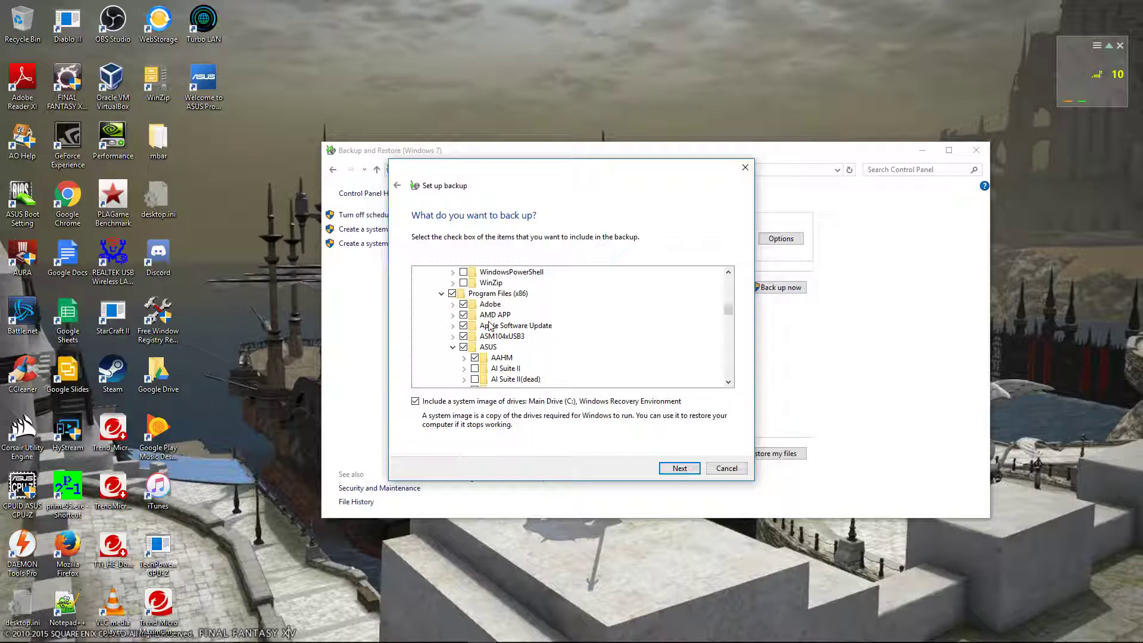
click(464, 326)
scroll(541, 348, down, 1)
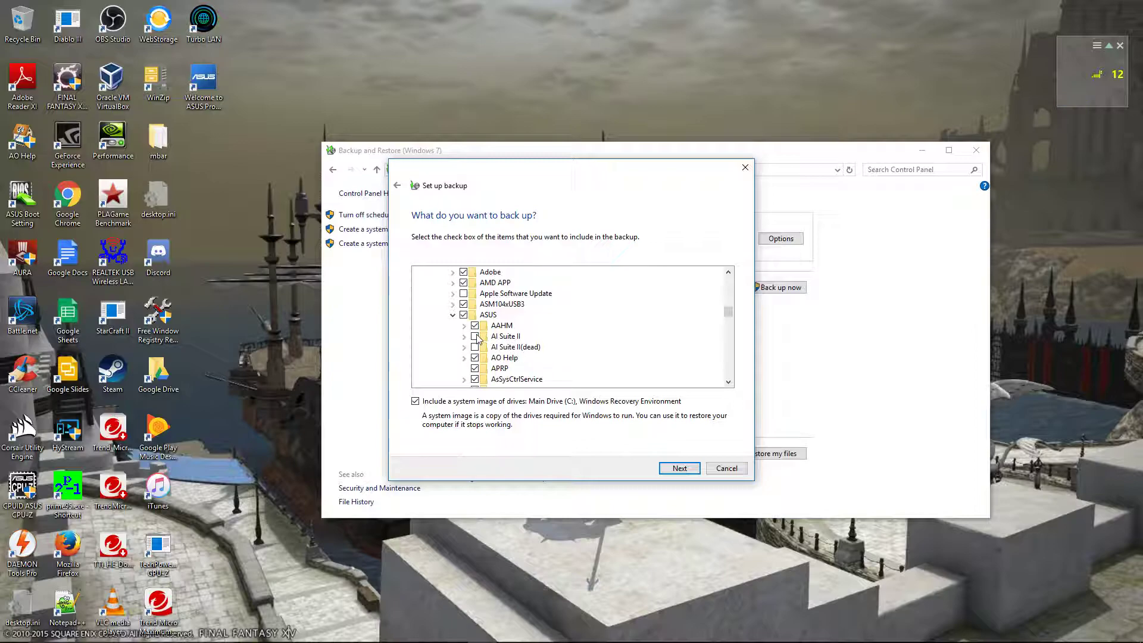
Step: Examine which ASUS subfolders in Program Files (x86) are included in the backup, looking inside VGA COM
scroll(537, 337, down, 1)
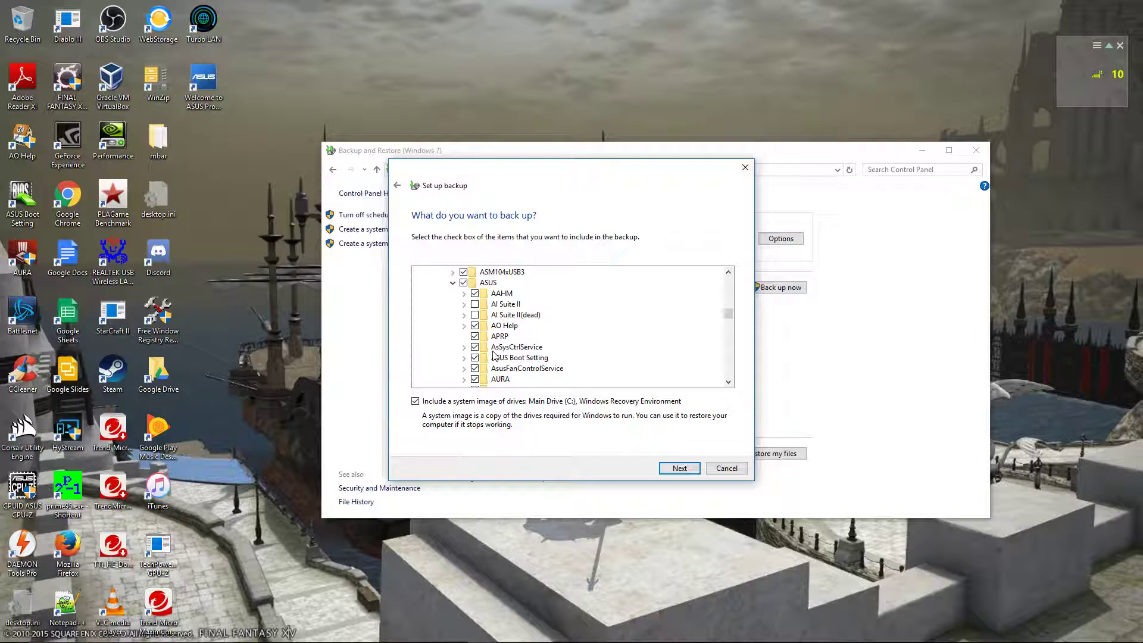
scroll(493, 355, down, 1)
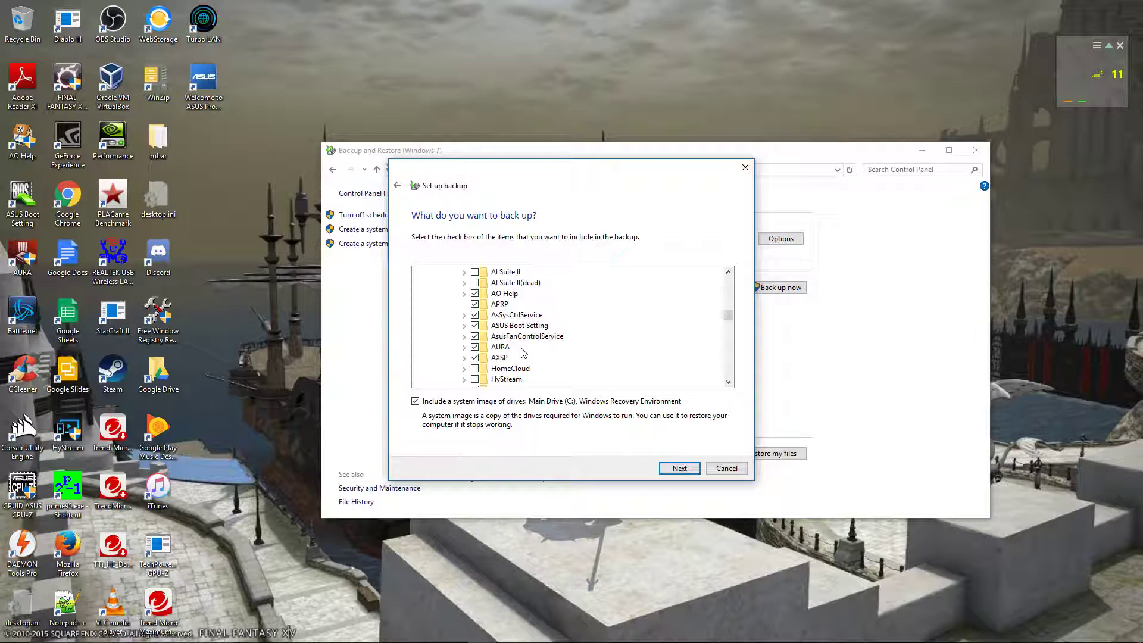
scroll(523, 353, down, 1)
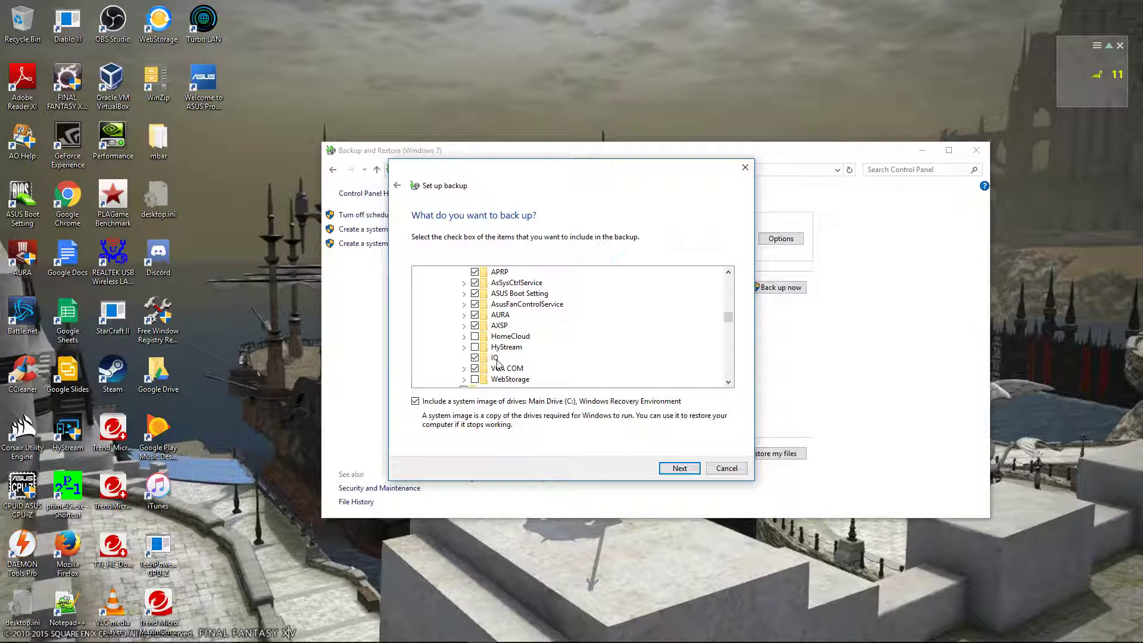
click(464, 369)
scroll(538, 360, down, 1)
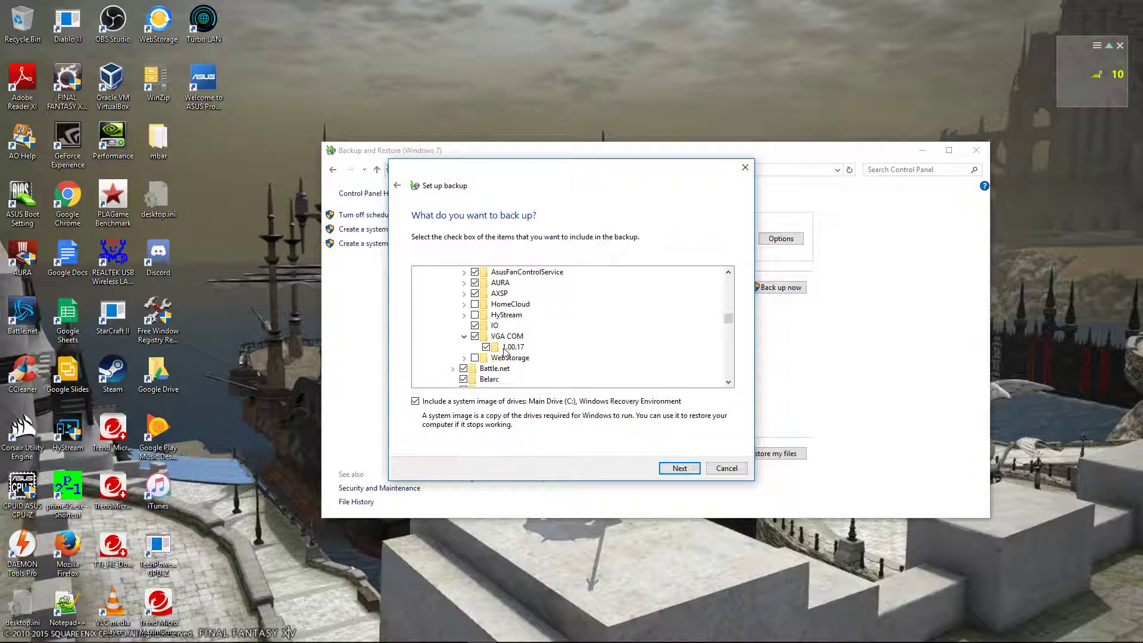
click(464, 336)
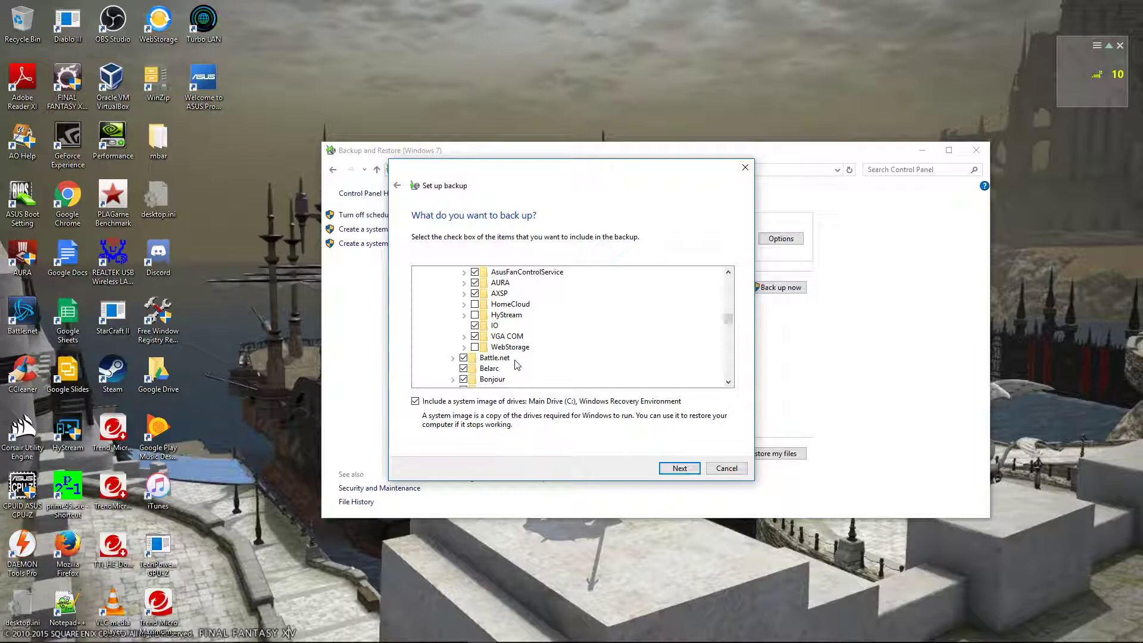
Step: Exclude the Bonjour and Internet Explorer folders in Program Files (x86) from the backup
scroll(512, 366, down, 1)
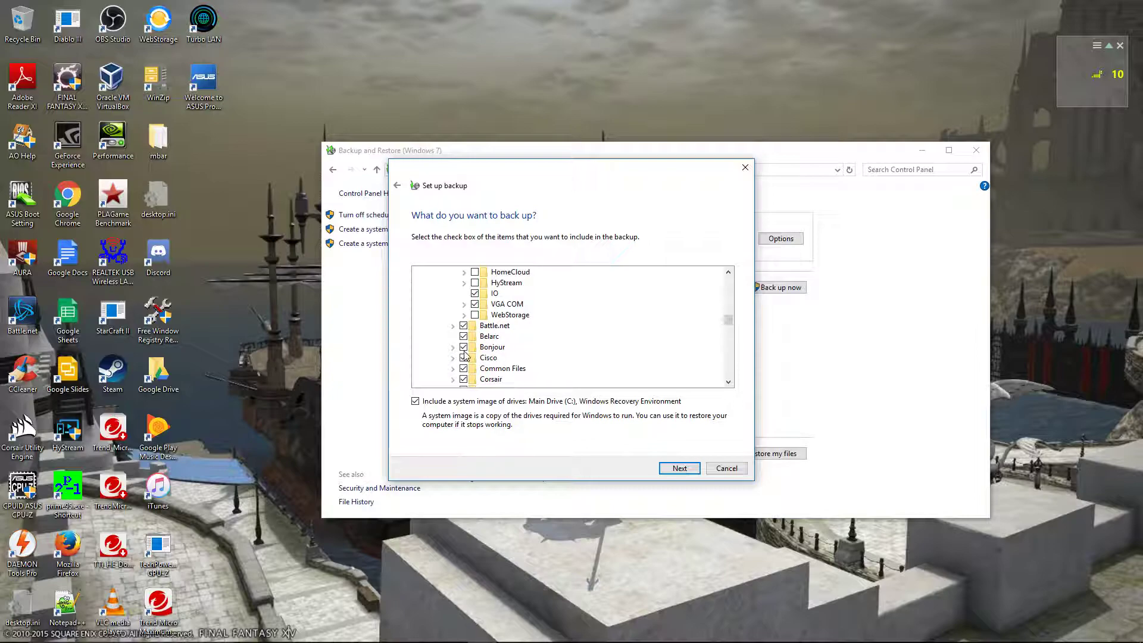
click(465, 349)
scroll(525, 349, down, 1)
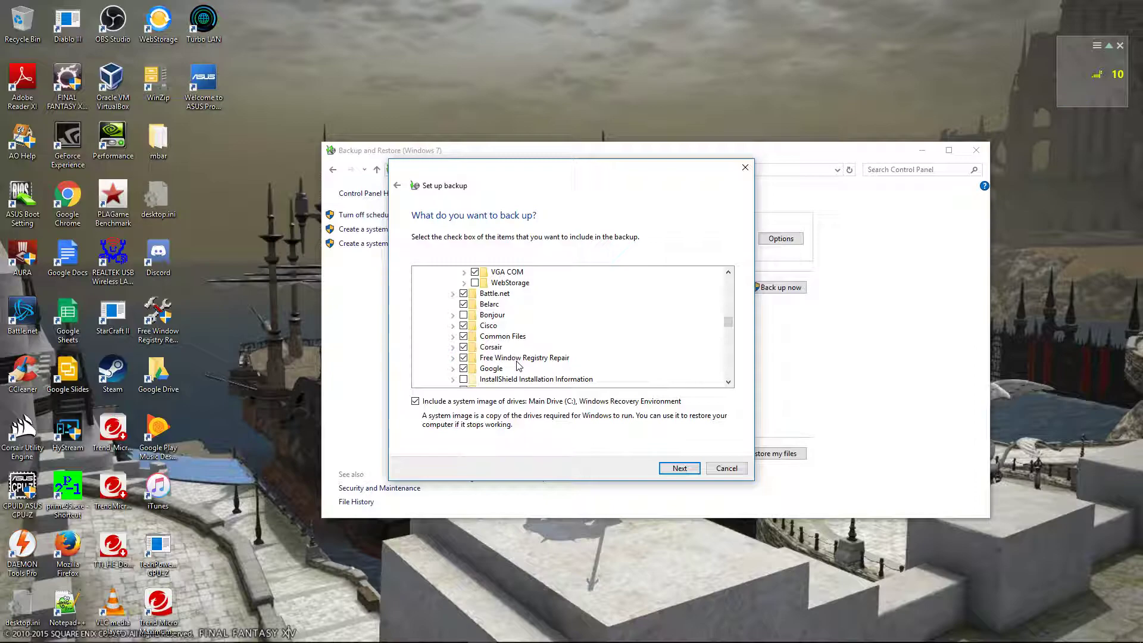
scroll(517, 365, down, 1)
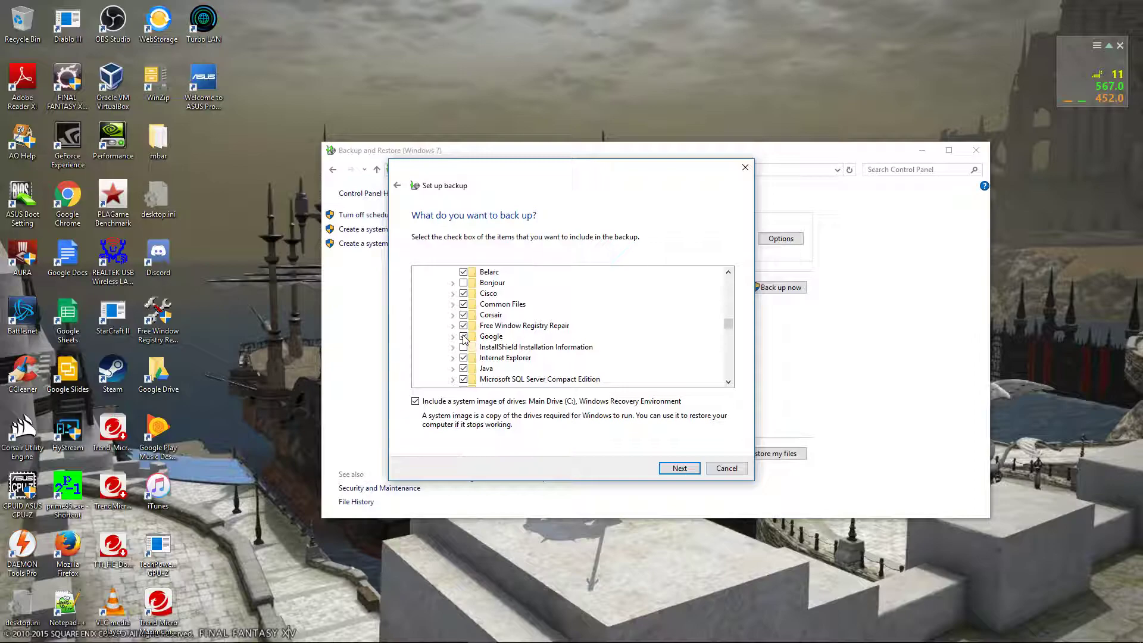
click(463, 358)
scroll(503, 370, down, 2)
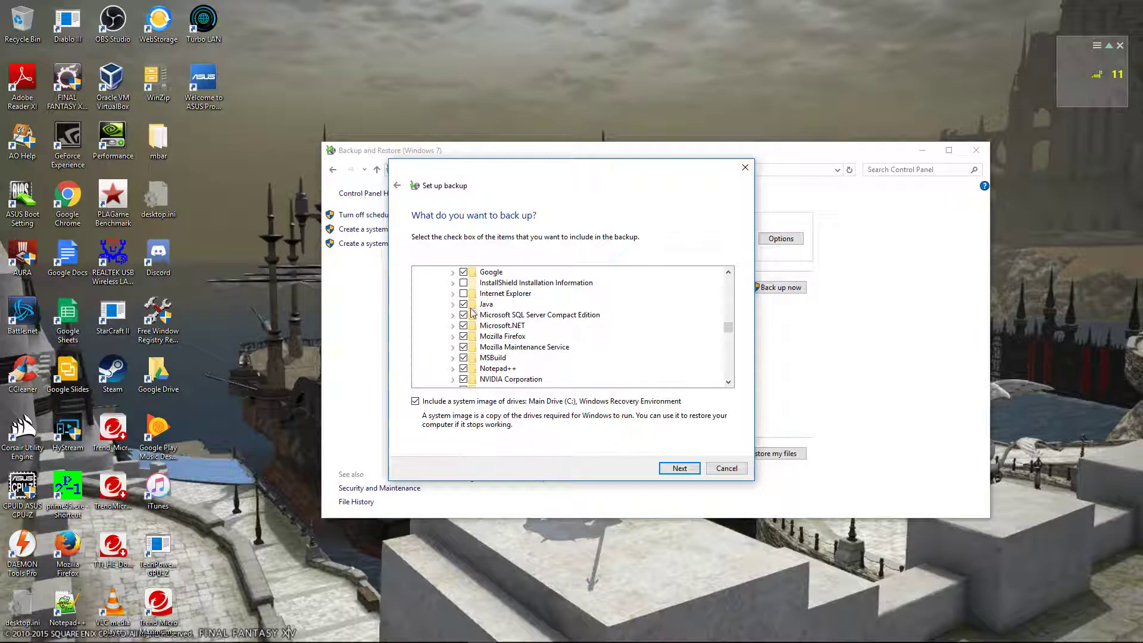
Step: Inspect the Google folder, and exclude Microsoft SQL Server Compact Edition and Microsoft.NET in Program Files (x86) from the backup
click(453, 273)
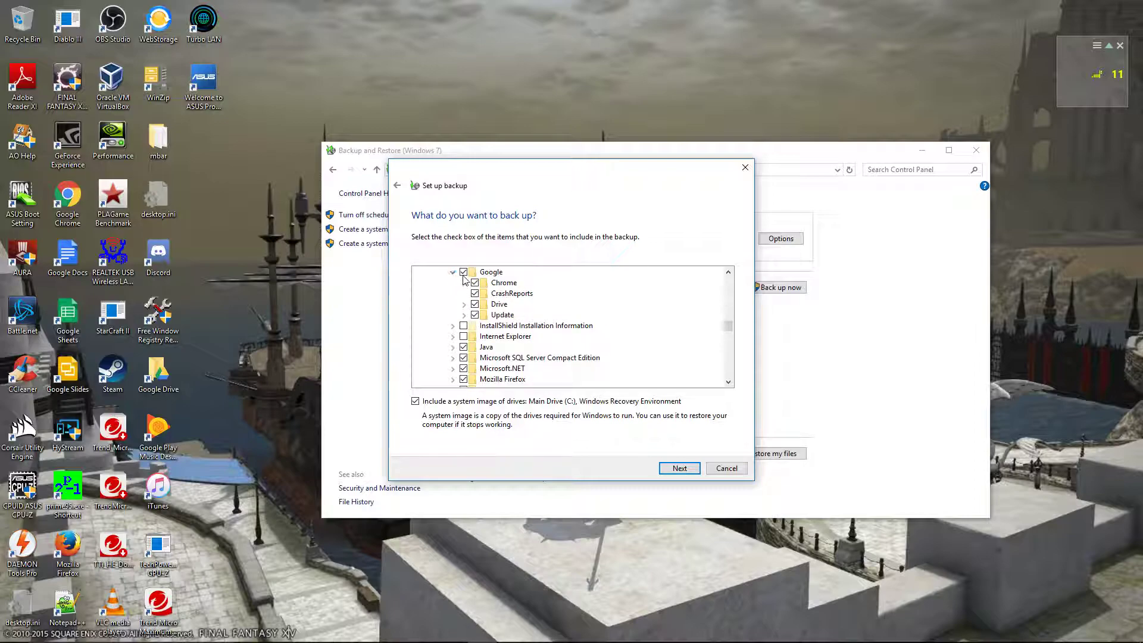
click(452, 272)
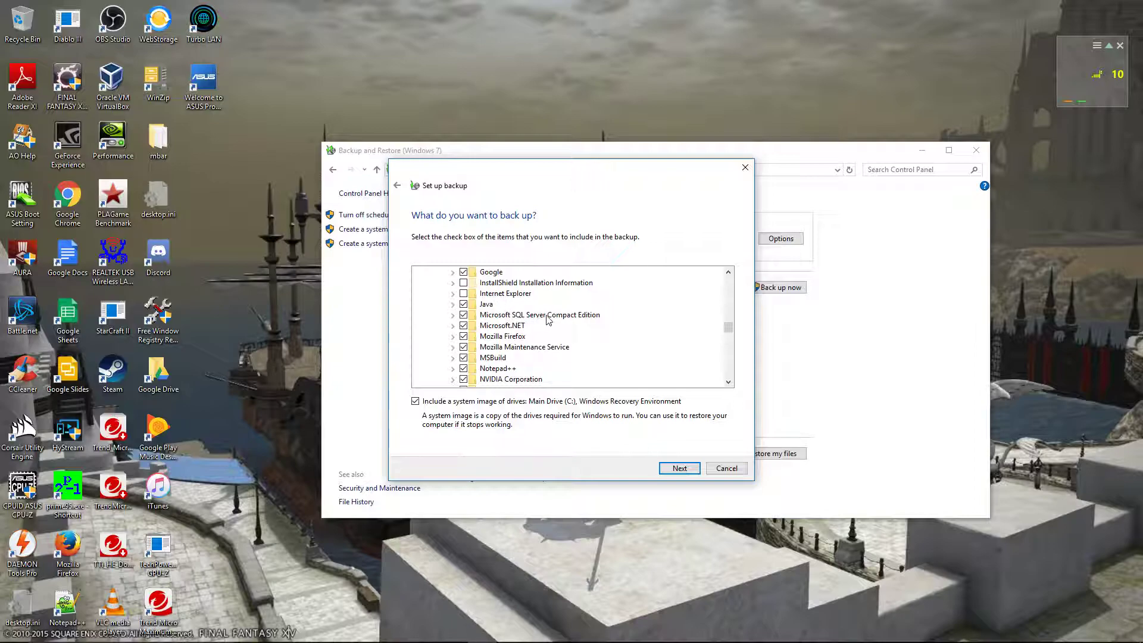
click(463, 316)
click(464, 326)
Step: Examine the next Program Files (x86) folders, looking inside Reference Assemblies
scroll(486, 375, down, 1)
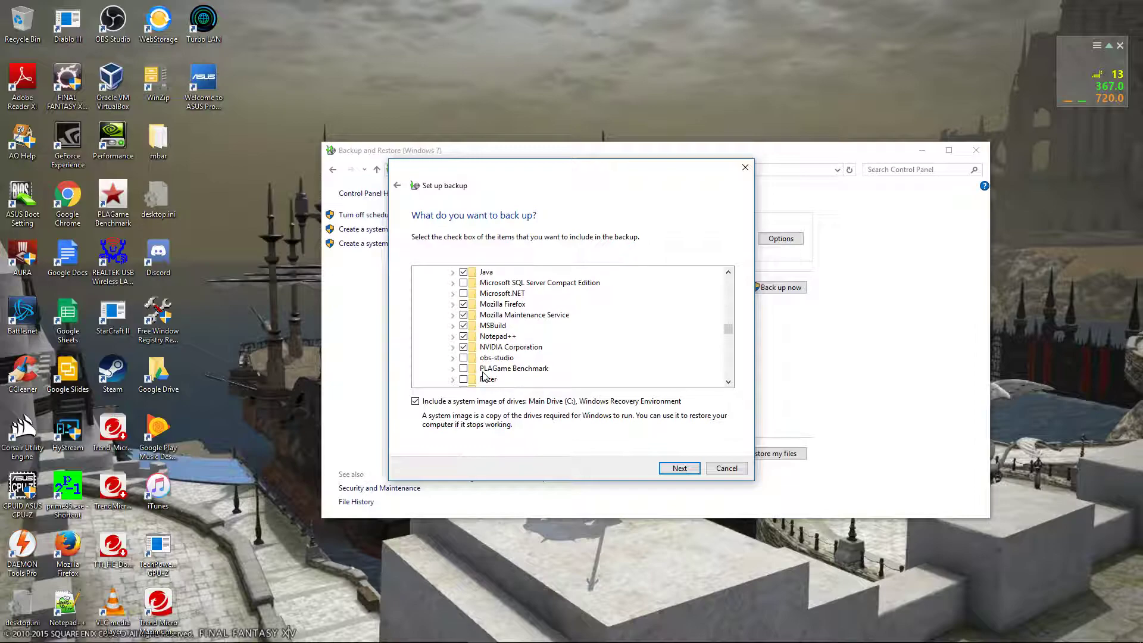
scroll(474, 360, down, 1)
scroll(474, 360, down, 1)
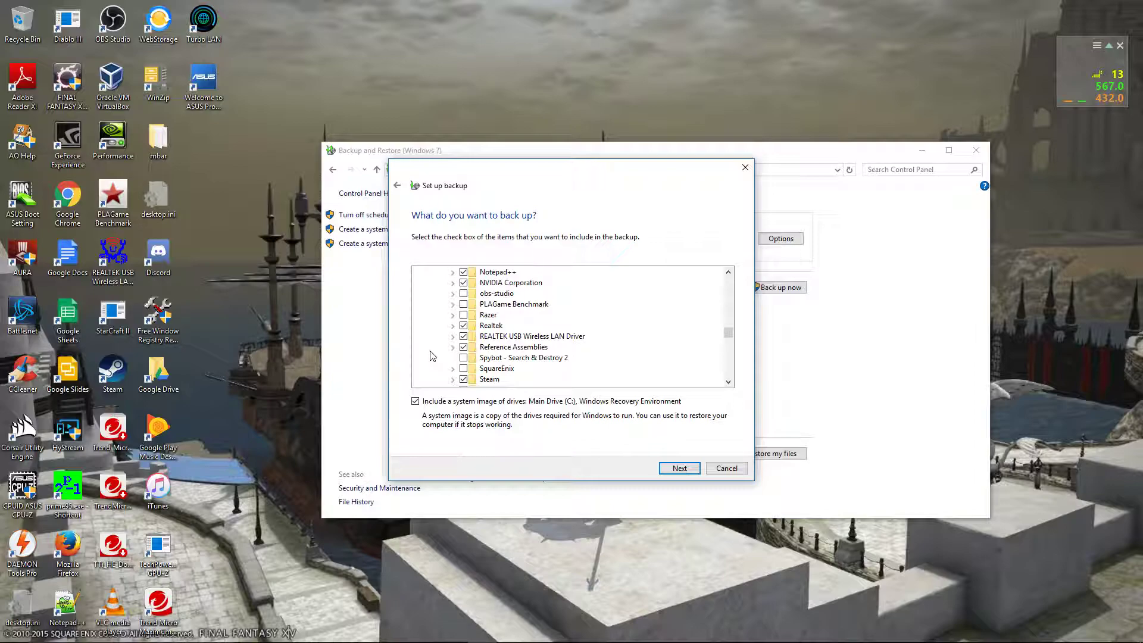
click(453, 347)
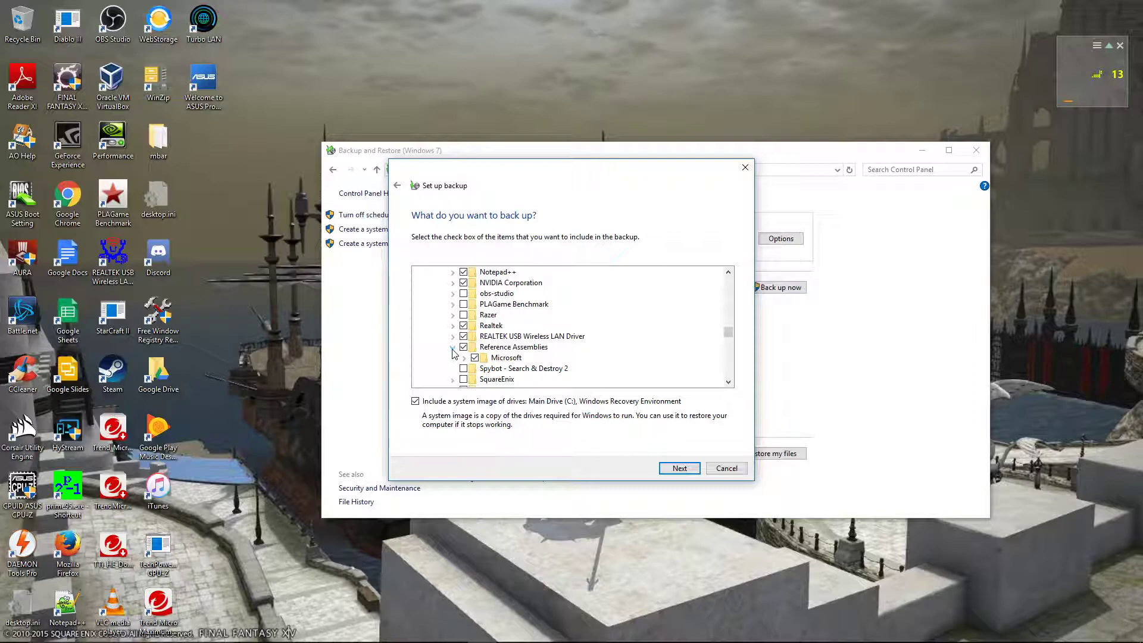
click(452, 349)
scroll(568, 363, down, 1)
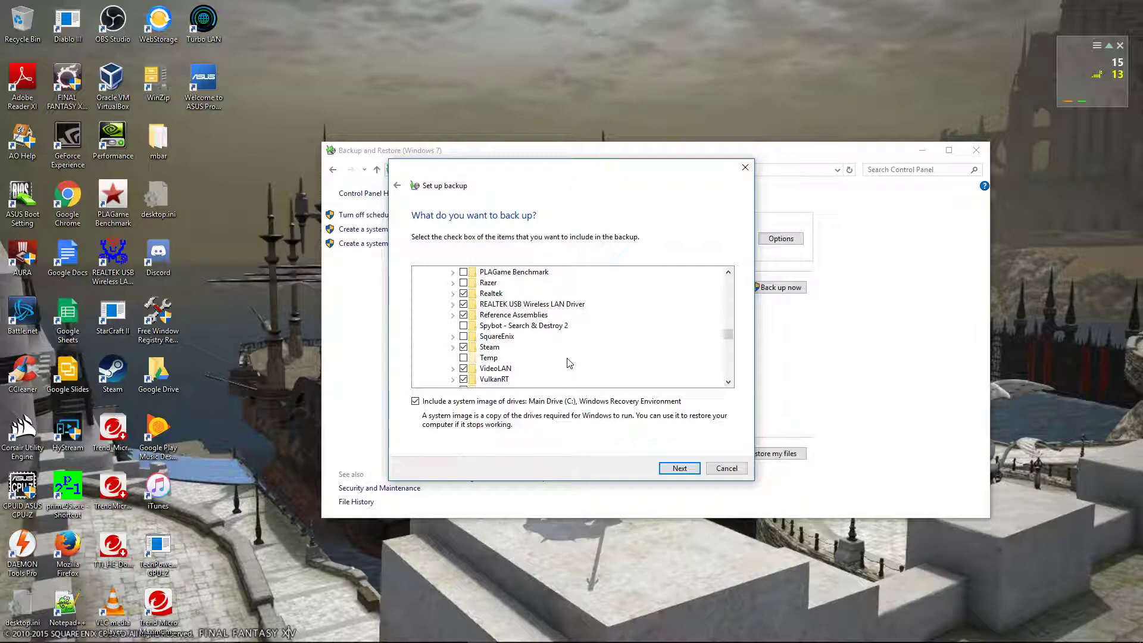
Step: Include the SquareEnix folder with its FINAL FANTASY XIV - A Realm Reborn subfolder in the backup
click(452, 336)
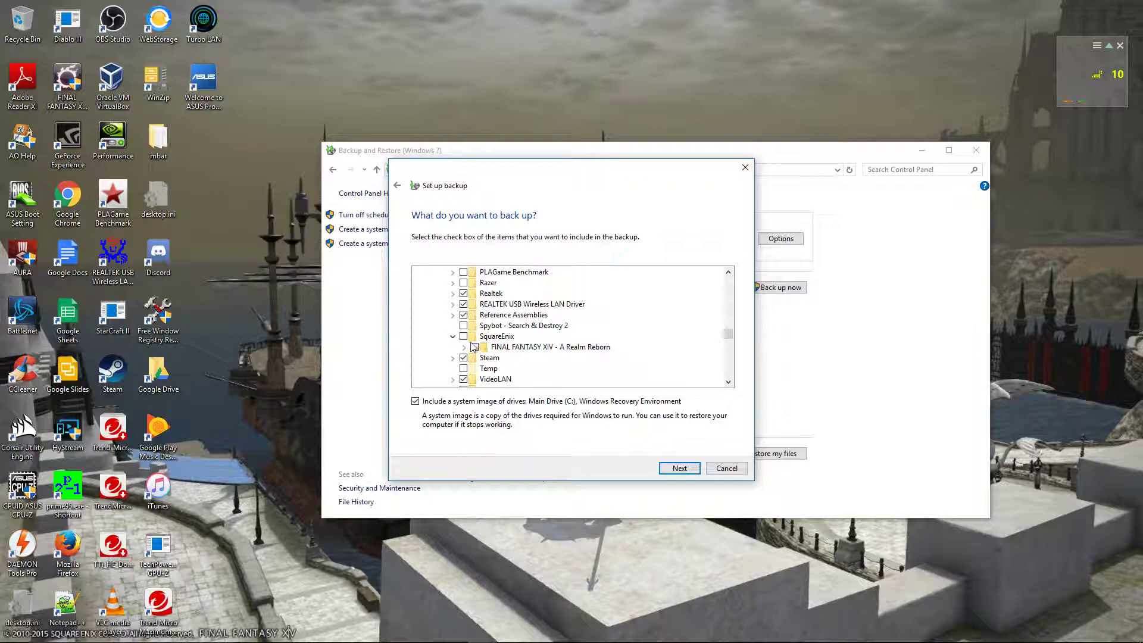
click(464, 337)
click(453, 338)
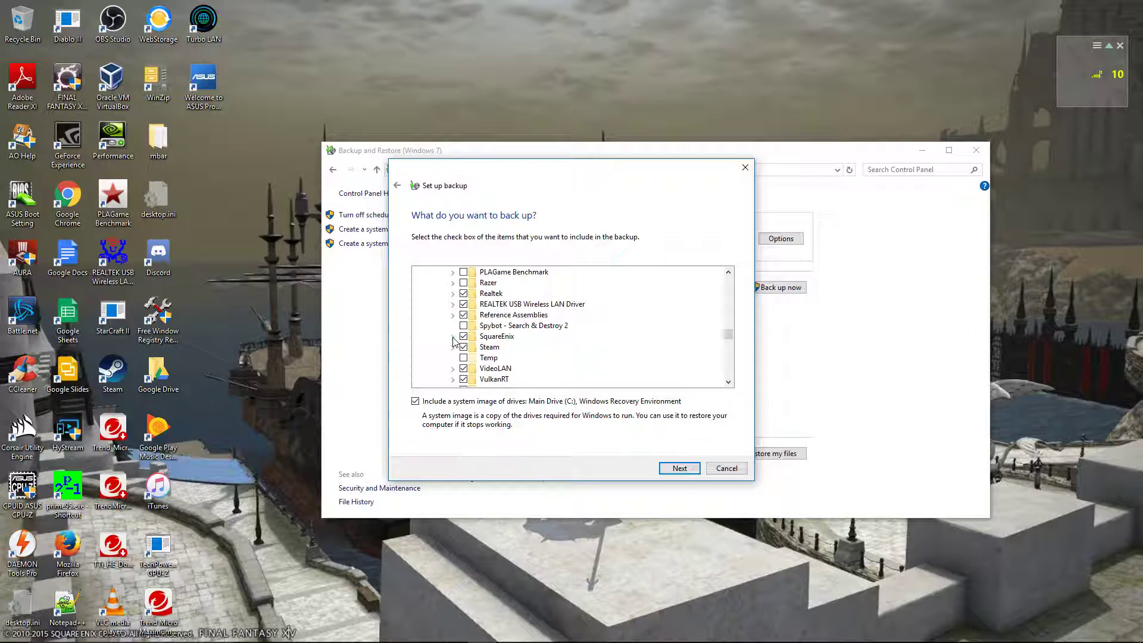
click(452, 336)
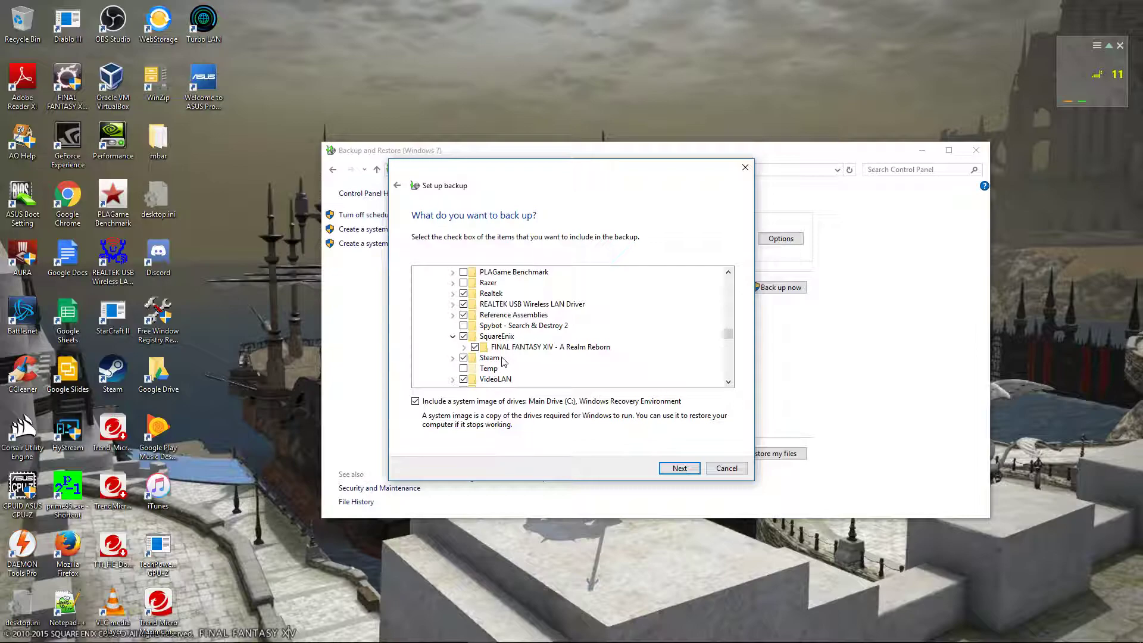
click(453, 337)
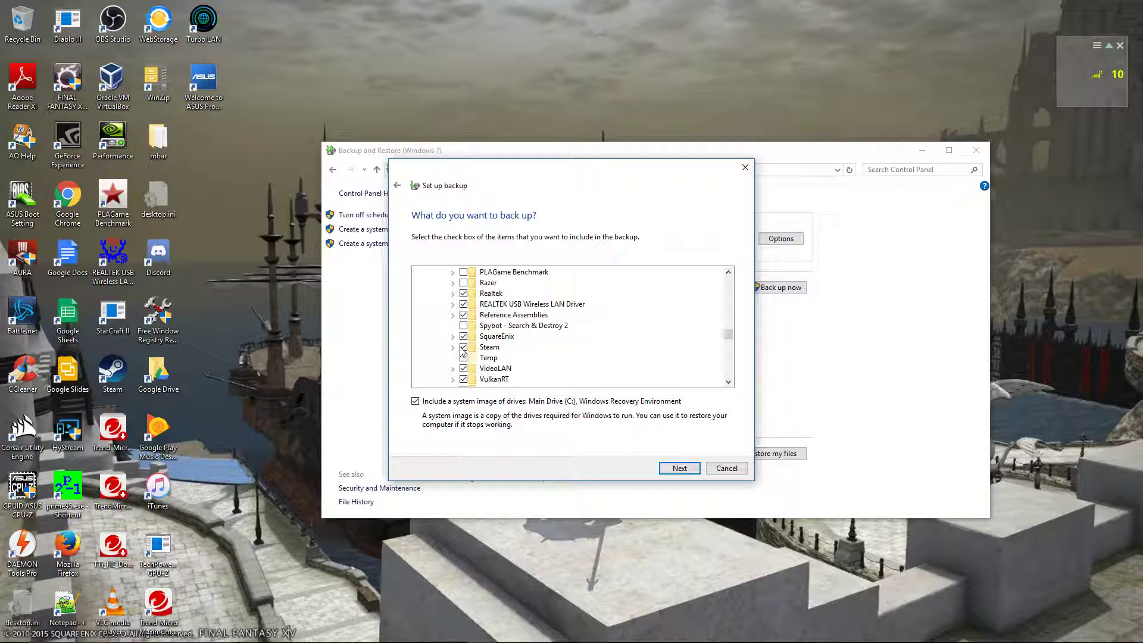
Step: Exclude Windows Defender, Windows Live, Windows Mail and Windows Media Player in Program Files (x86) from the backup
scroll(498, 358, down, 1)
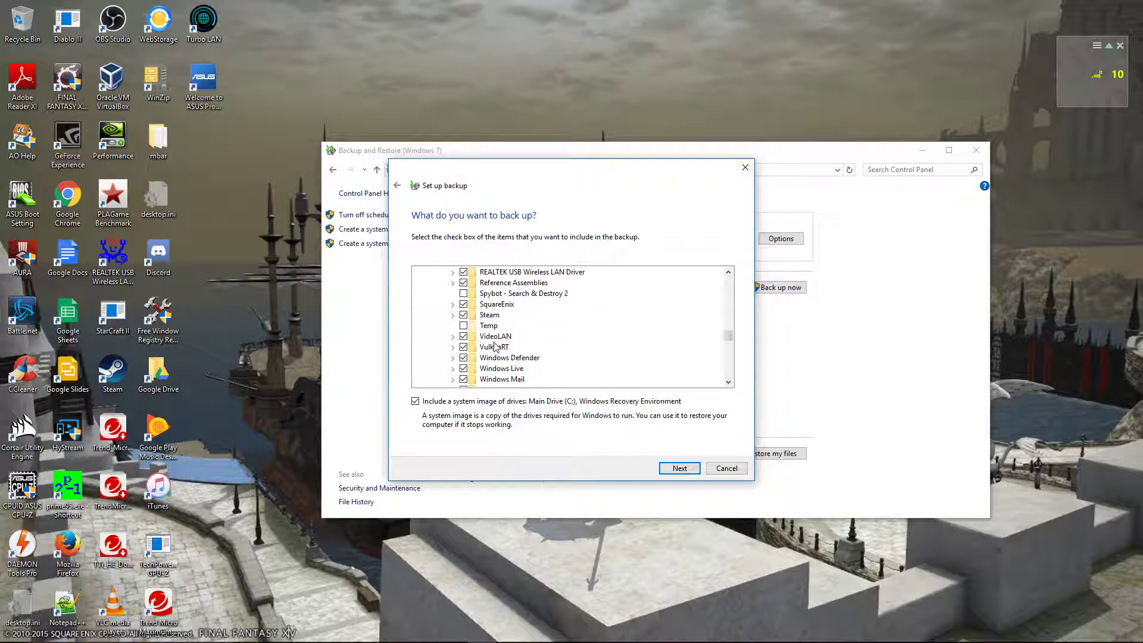
click(463, 370)
scroll(464, 366, down, 1)
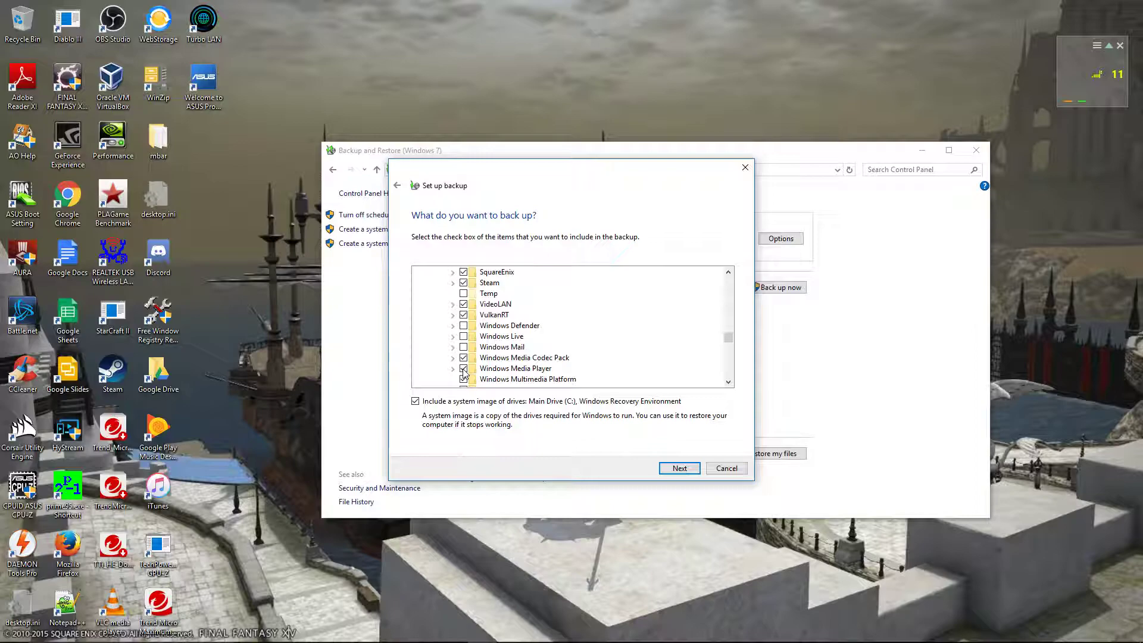
click(463, 370)
scroll(467, 357, down, 1)
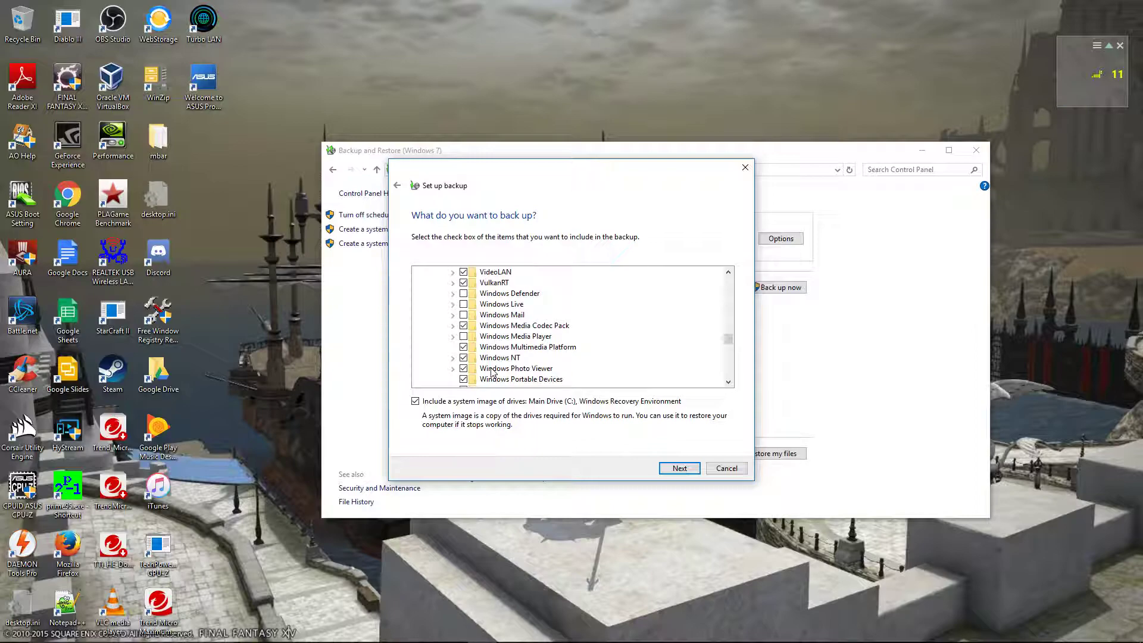
Step: Exclude Windows Multimedia Platform, Windows NT, Windows Photo Viewer, Windows Portable Devices, Windows Sidebar and WindowsPowerShell in Program Files (x86) from the backup
click(463, 348)
click(464, 368)
click(464, 379)
scroll(470, 372, down, 1)
click(464, 358)
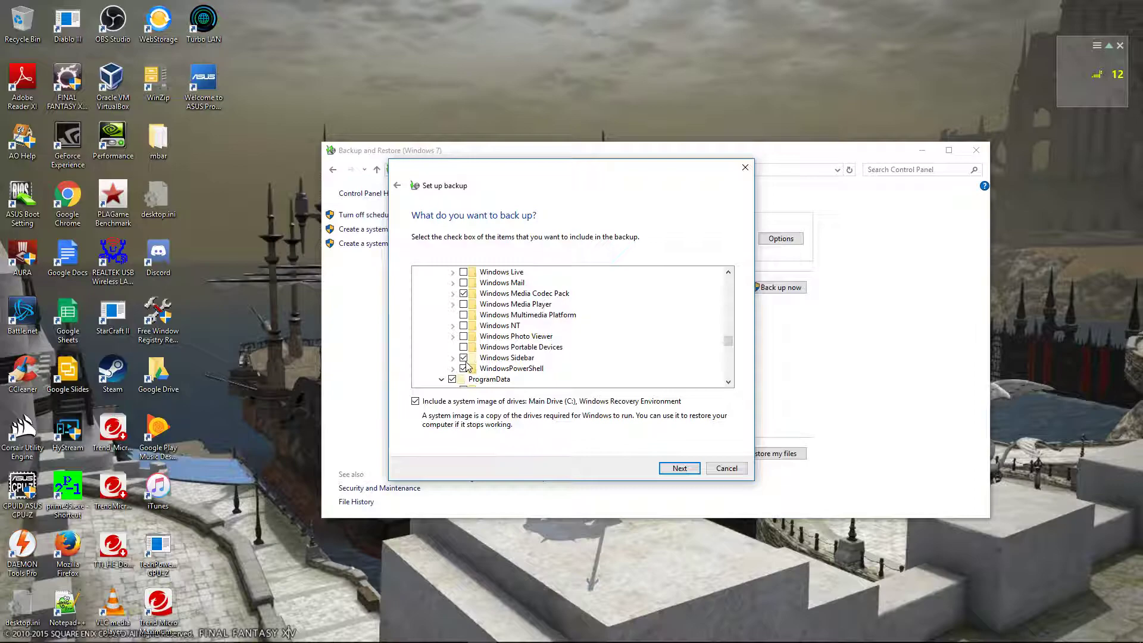
click(464, 369)
Step: Look through the ProgramData subfolders to see which ones are included in the backup
scroll(559, 380, down, 4)
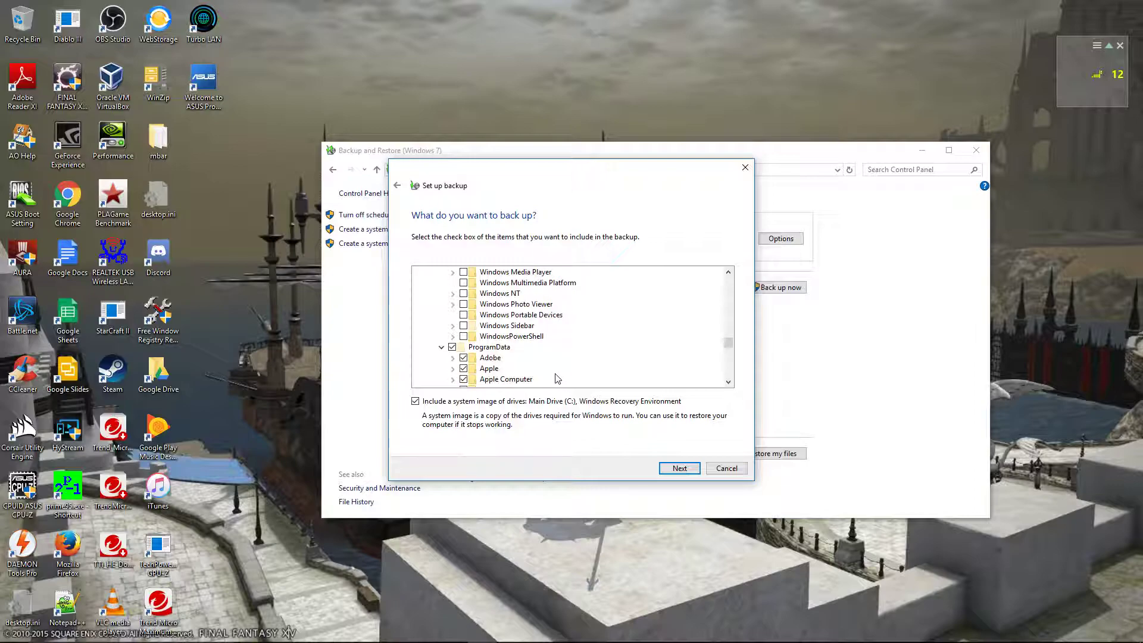
scroll(548, 372, down, 3)
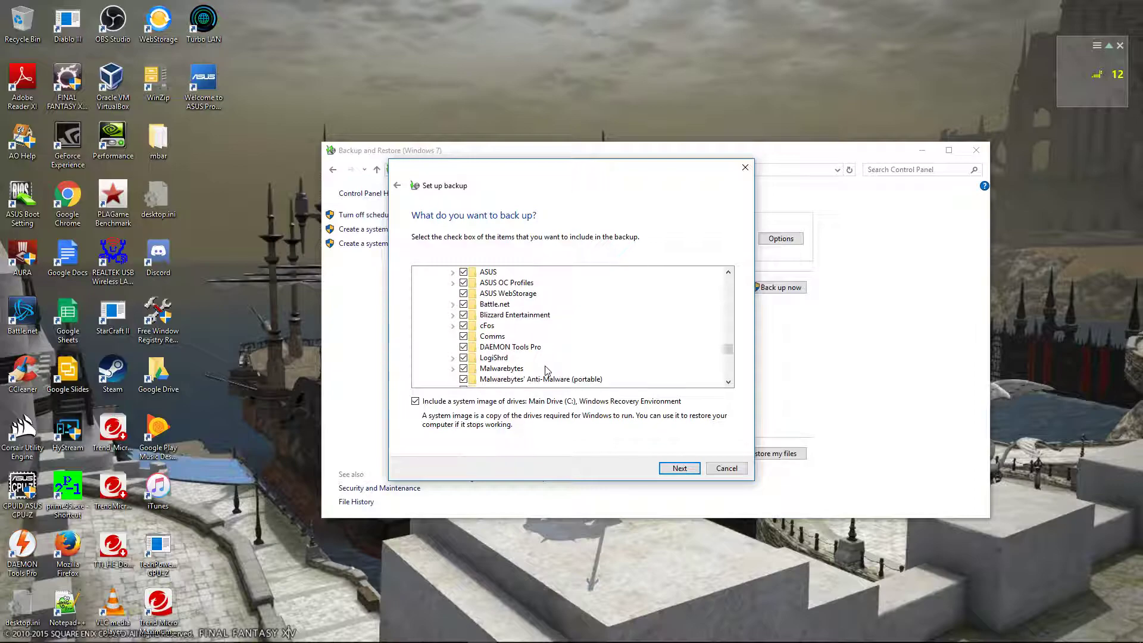
scroll(538, 365, down, 2)
scroll(524, 363, up, 8)
scroll(512, 361, down, 1)
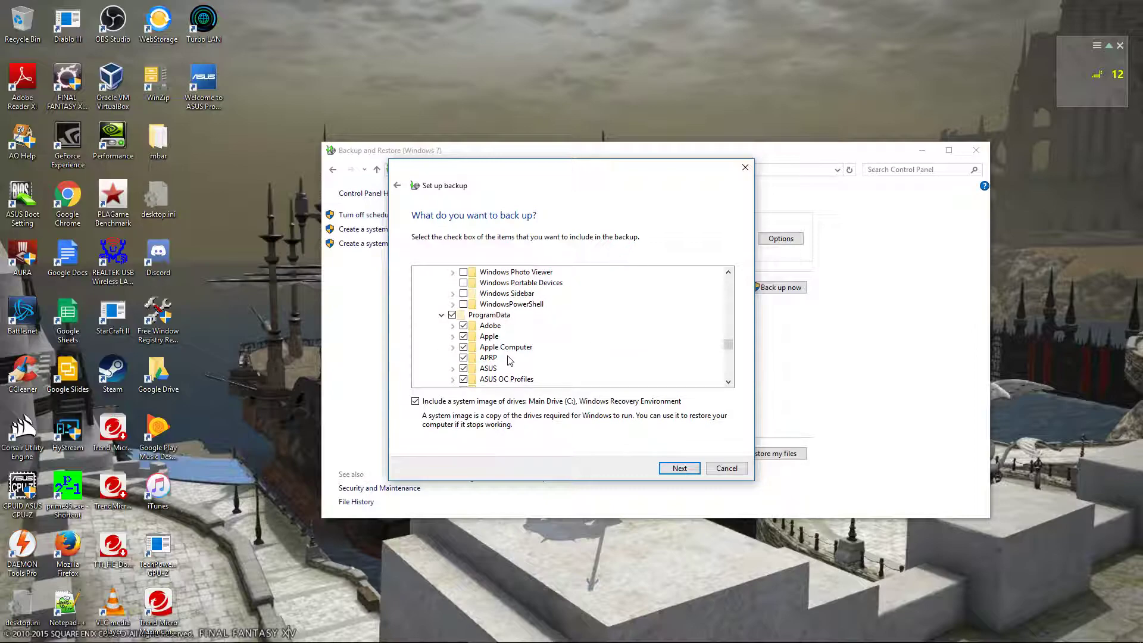
scroll(510, 360, down, 12)
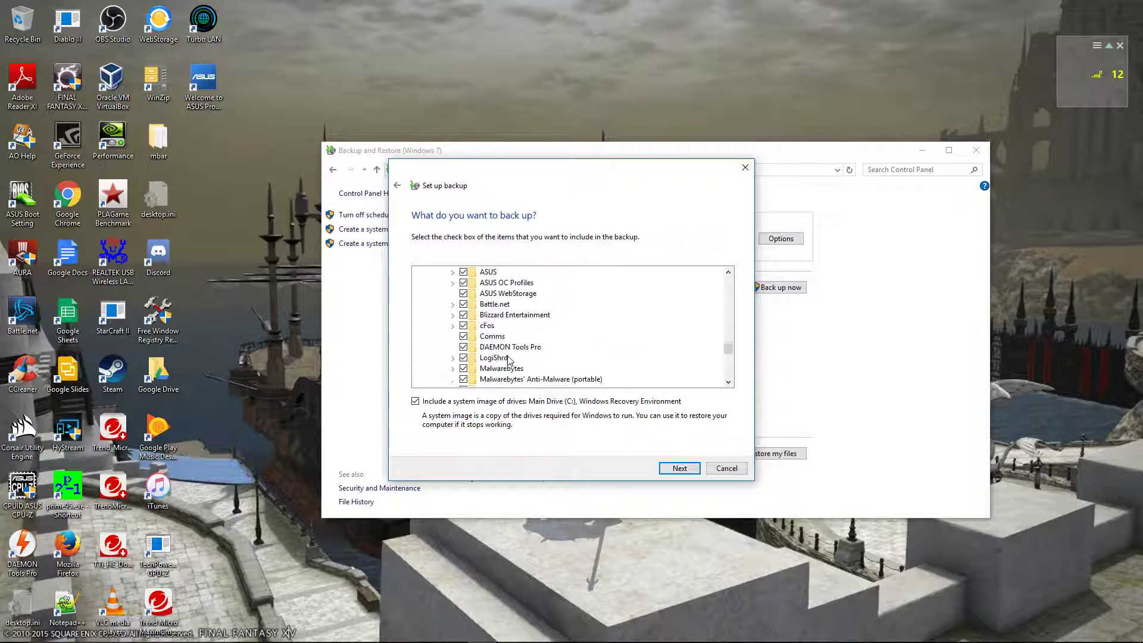
scroll(510, 360, down, 1)
scroll(510, 360, up, 1)
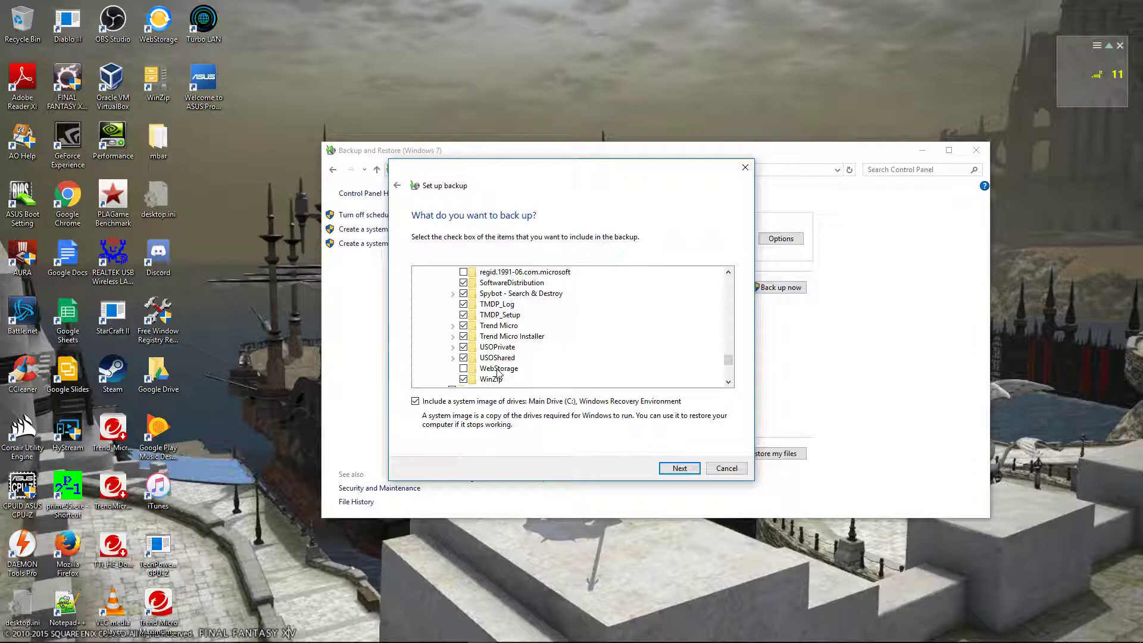
scroll(497, 375, up, 6)
scroll(497, 376, up, 6)
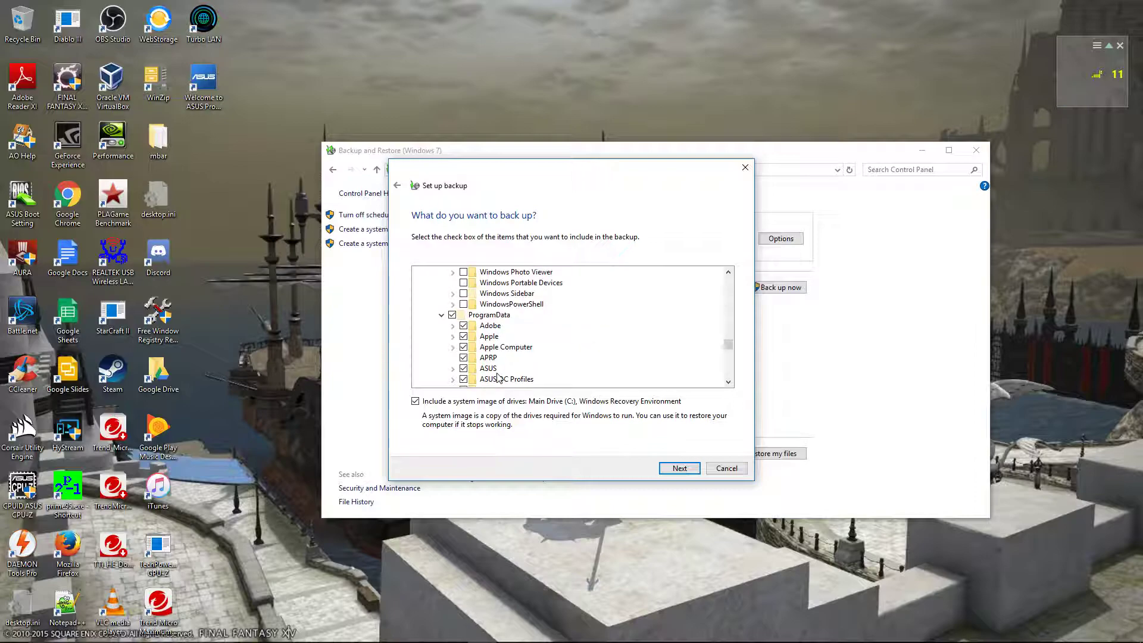
Step: Exclude the Apple and Apple Computer folders in ProgramData from the backup
scroll(497, 376, up, 1)
scroll(498, 377, down, 1)
click(463, 336)
click(463, 347)
Step: Inspect the cFos folder and its cFosSpeed subfolder, and exclude DAEMON Tools Pro in ProgramData from the backup
scroll(473, 369, down, 1)
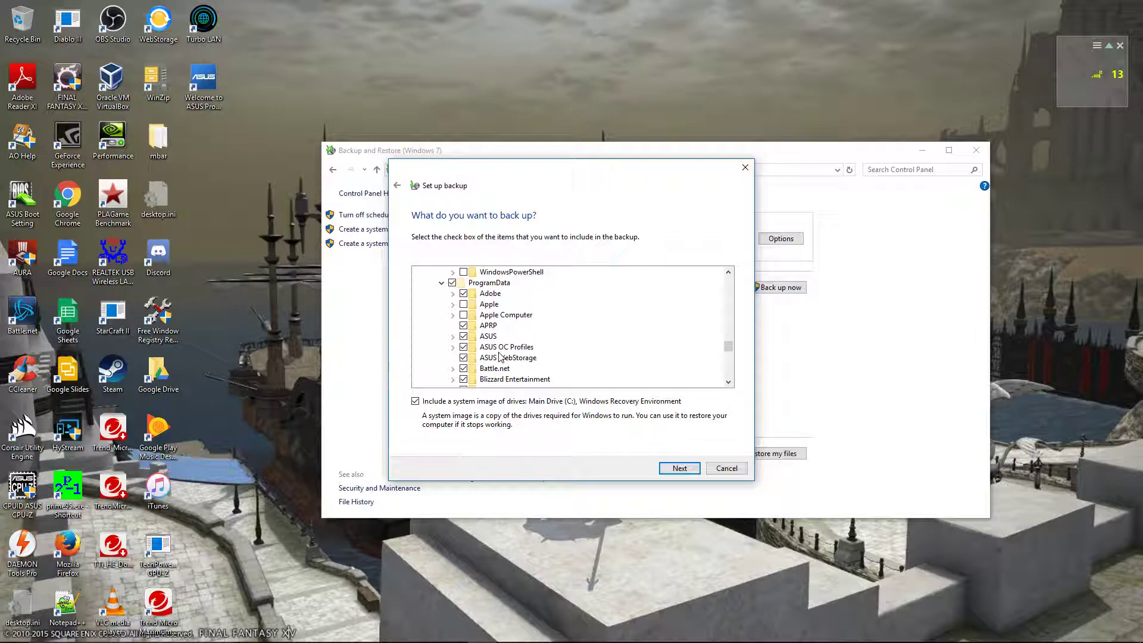
scroll(499, 361, down, 1)
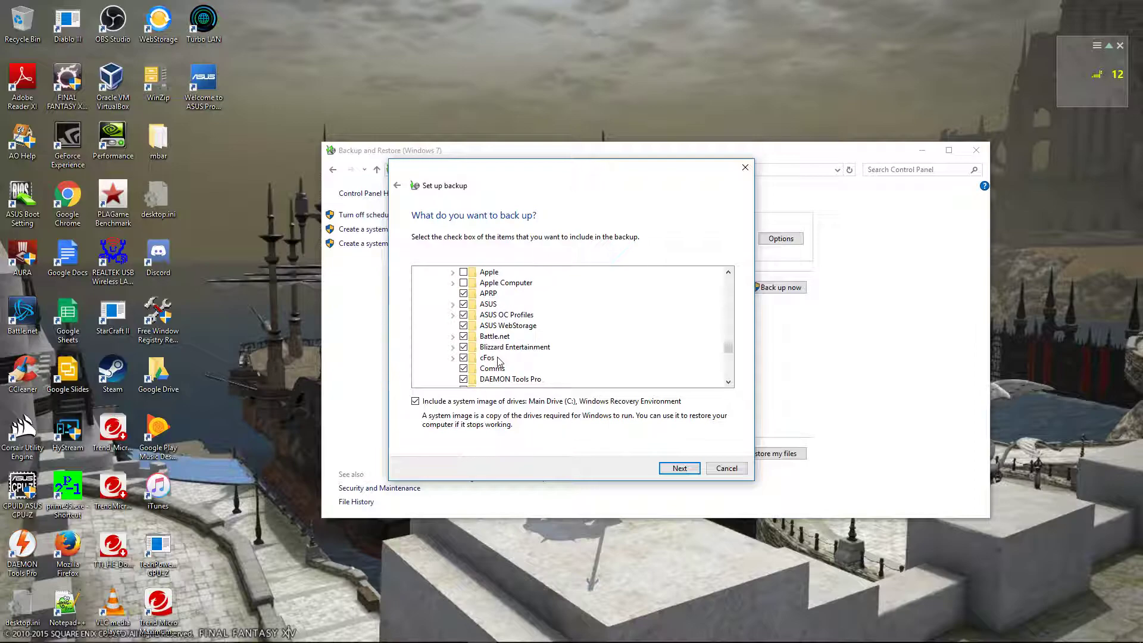
click(453, 359)
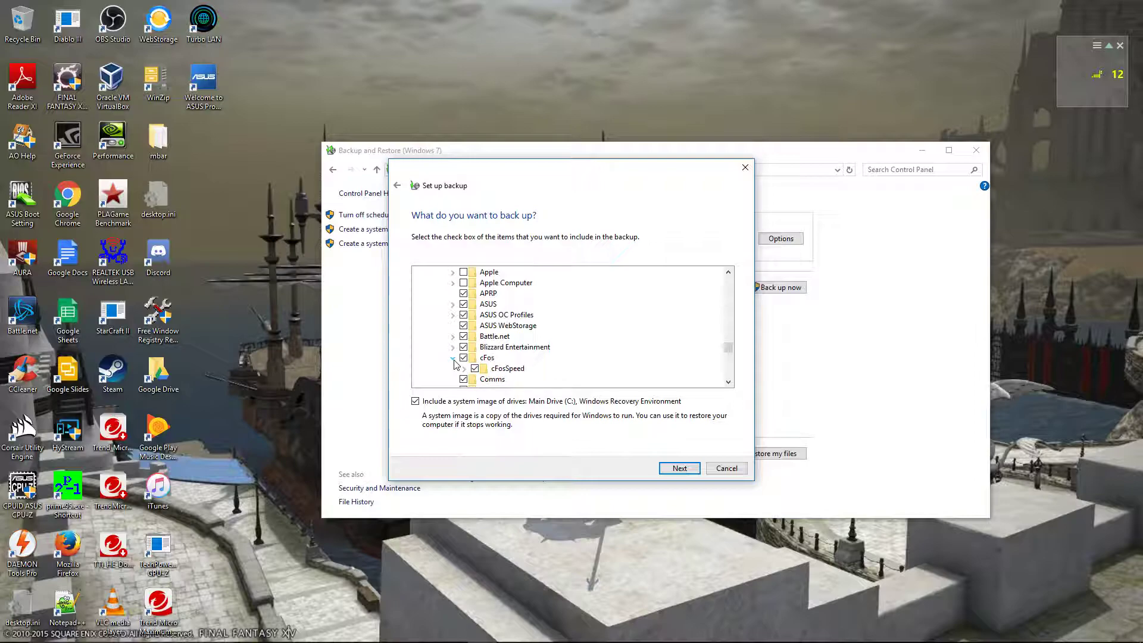
click(465, 369)
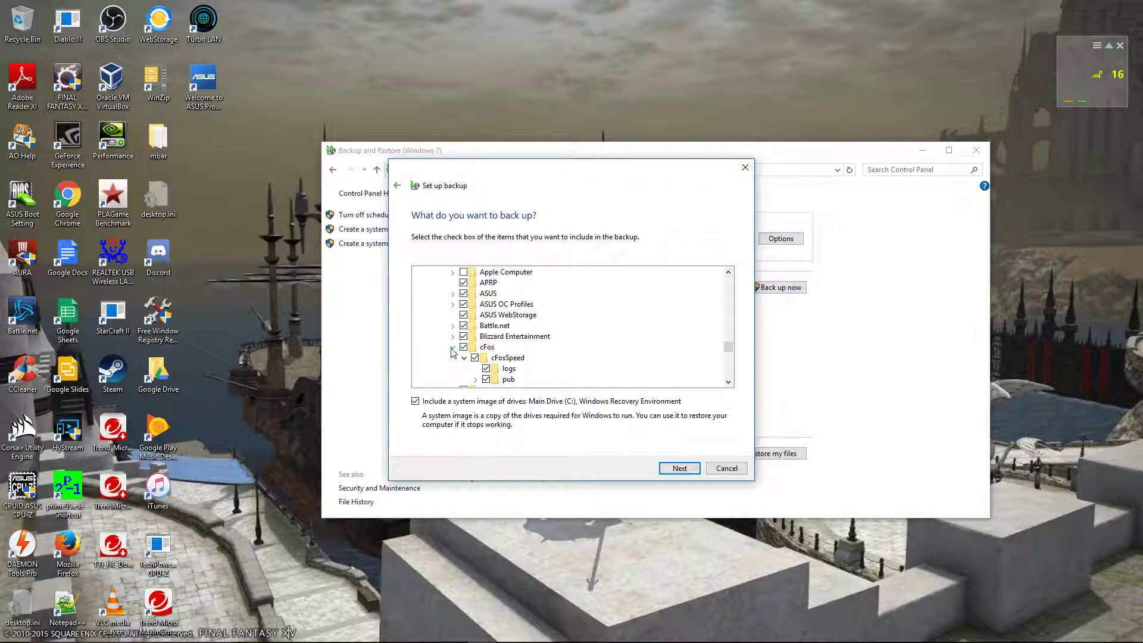
click(453, 347)
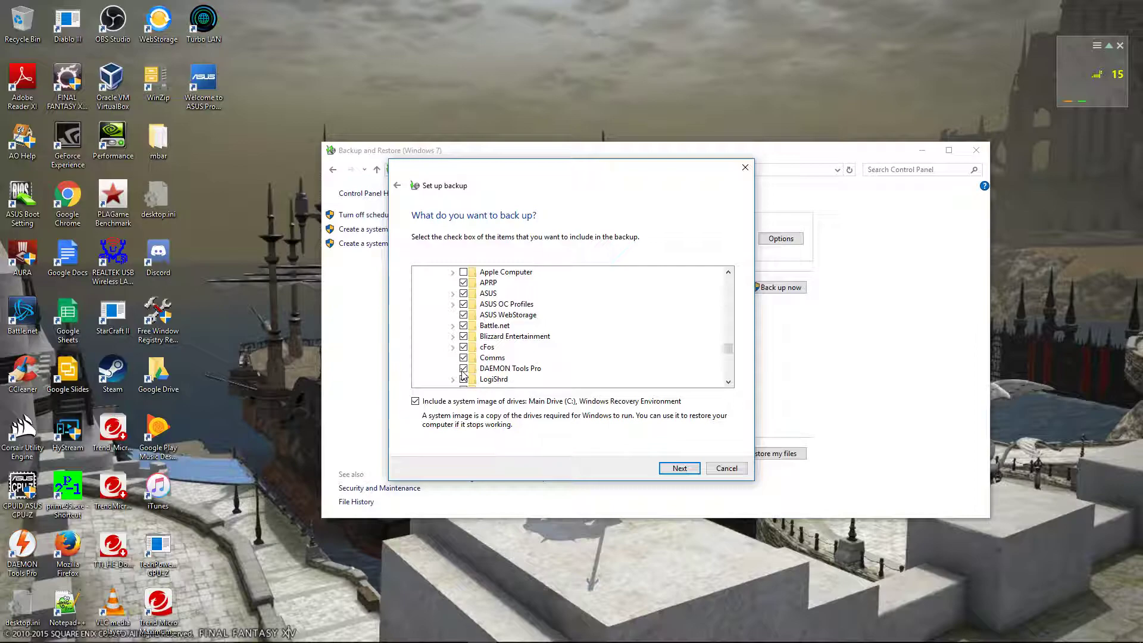
scroll(500, 372, down, 1)
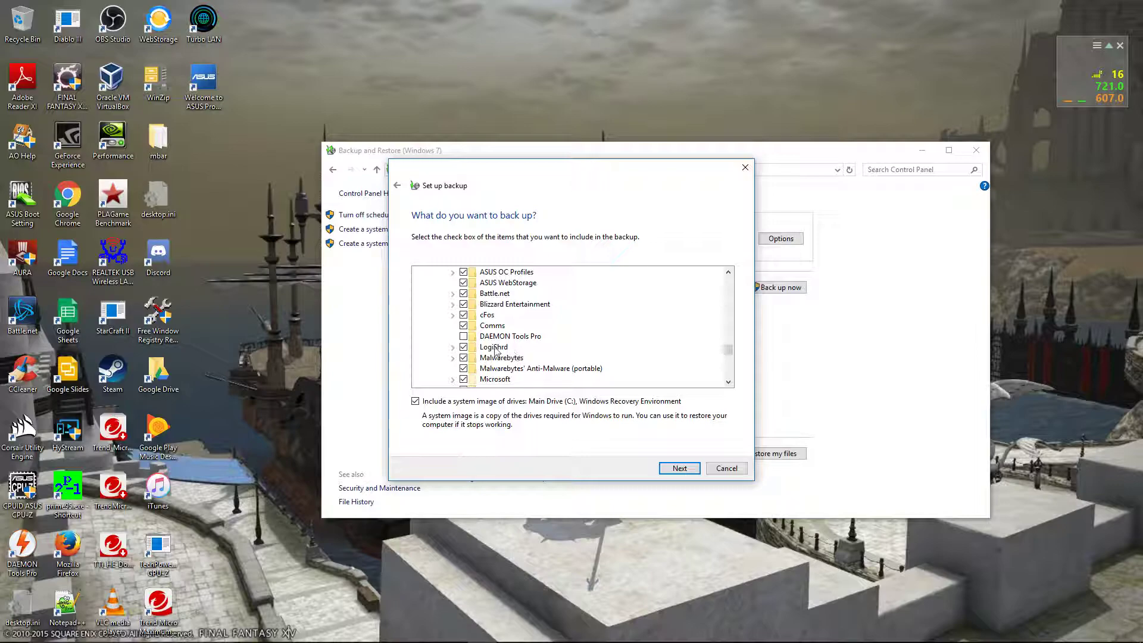
Step: Exclude Malwarebytes, Malwarebytes' Anti-Malware (portable) and Spybot - Search & Destroy in ProgramData from the backup, and inspect the Microsoft OneDrive folder
click(463, 358)
click(463, 368)
scroll(526, 371, down, 1)
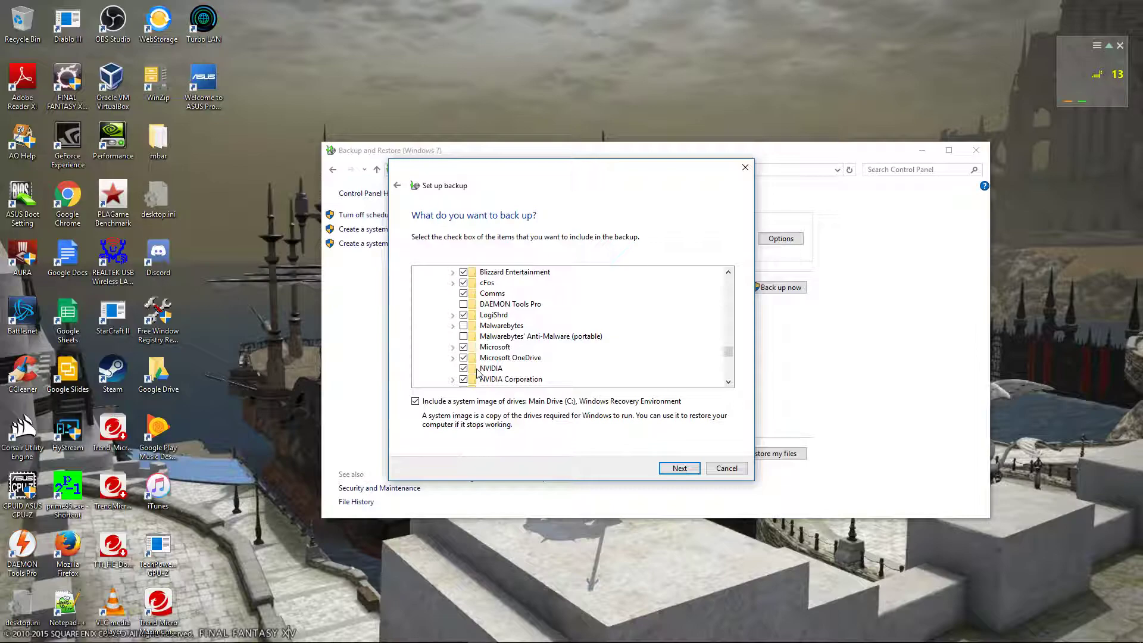
scroll(553, 366, down, 1)
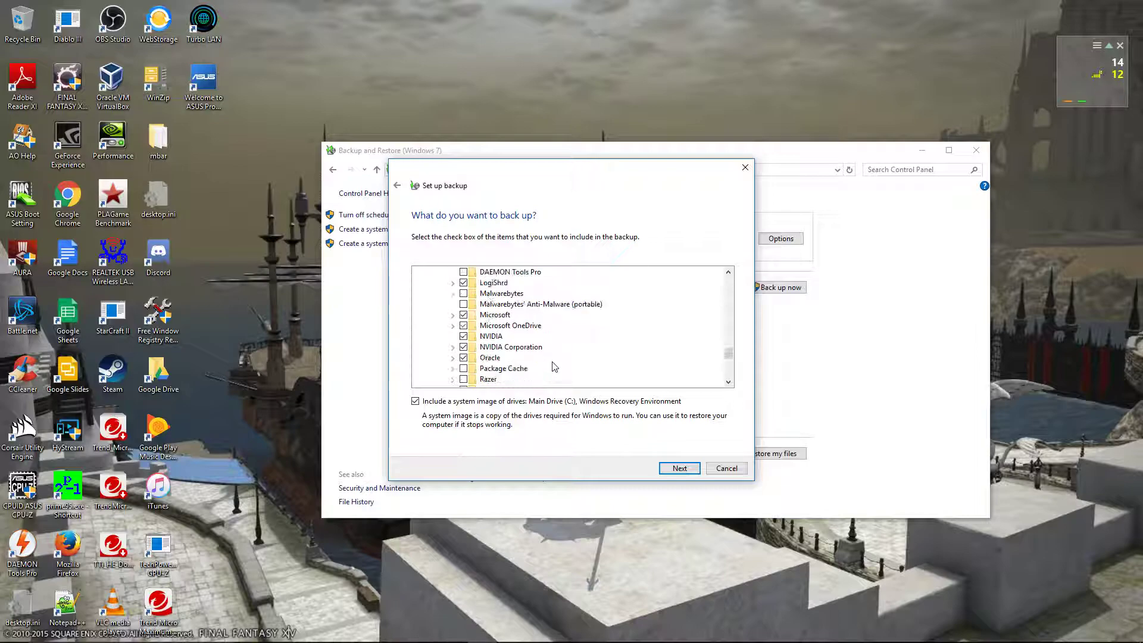
scroll(553, 366, down, 1)
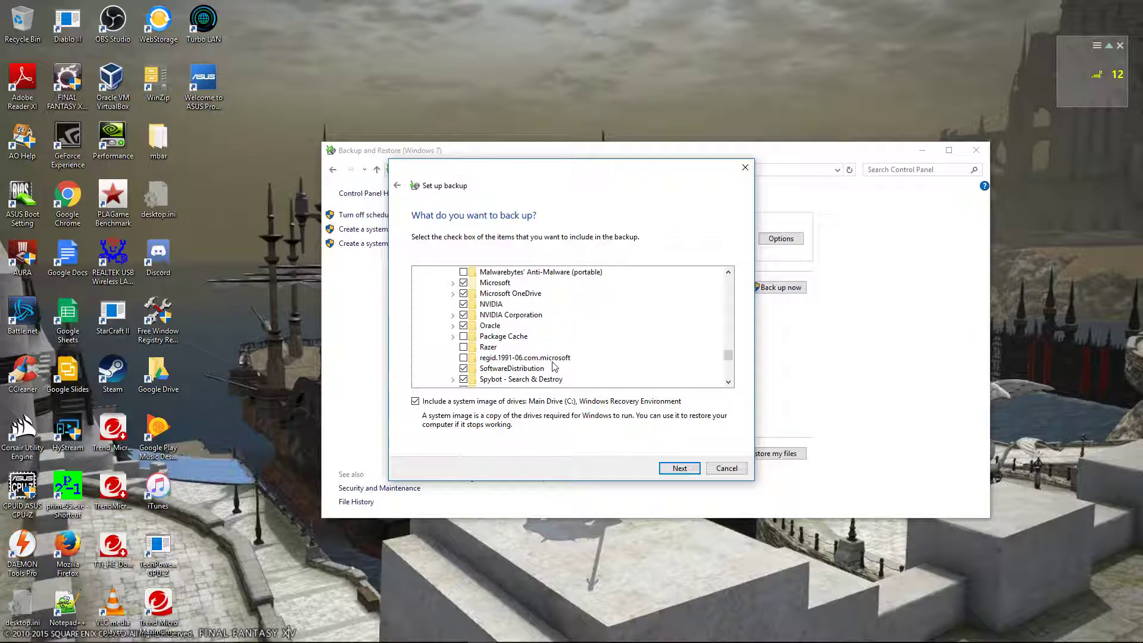
click(452, 293)
click(452, 293)
scroll(513, 337, down, 1)
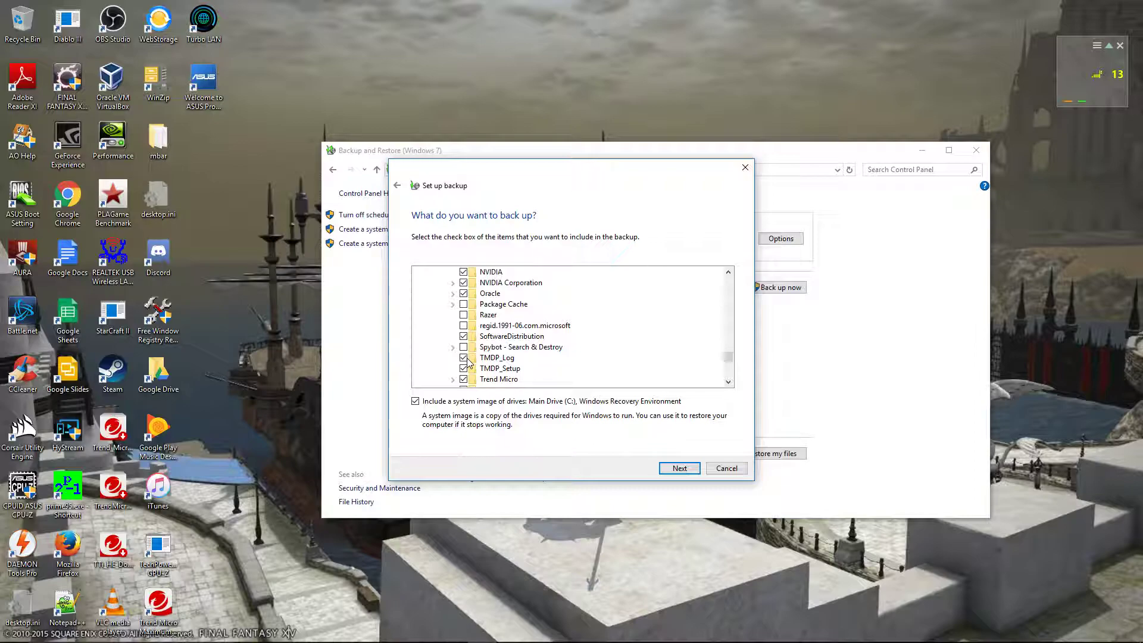
click(463, 368)
Step: Review which remaining ProgramData subfolders, Main Drive (C:) folders, user profiles and other drives are included in the backup
scroll(490, 372, down, 1)
scroll(490, 372, down, 1)
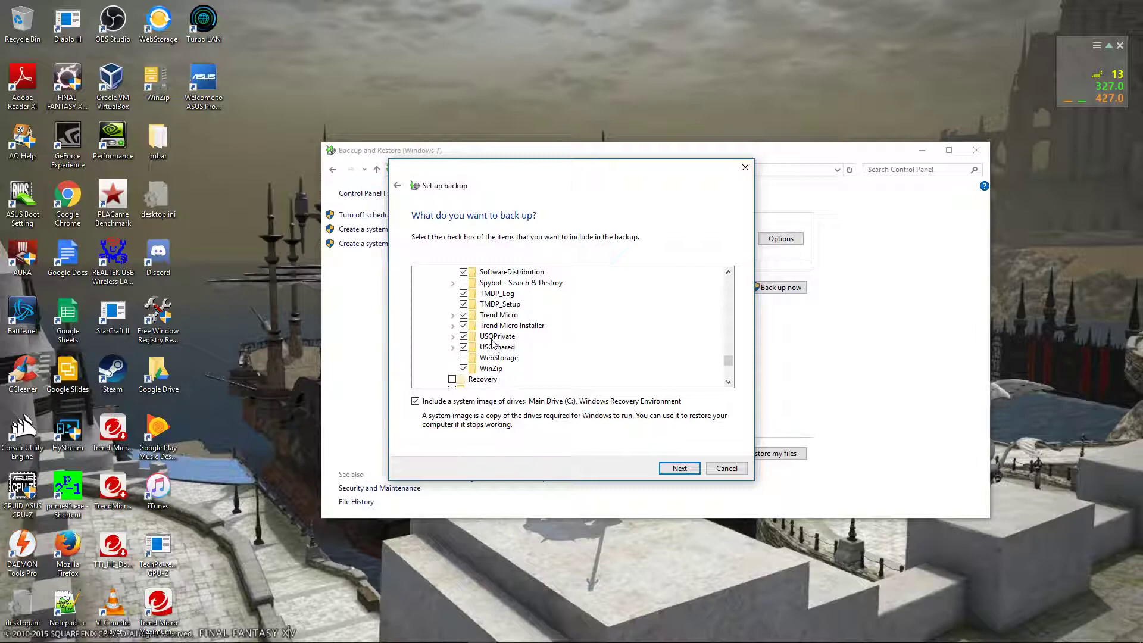
scroll(614, 350, down, 2)
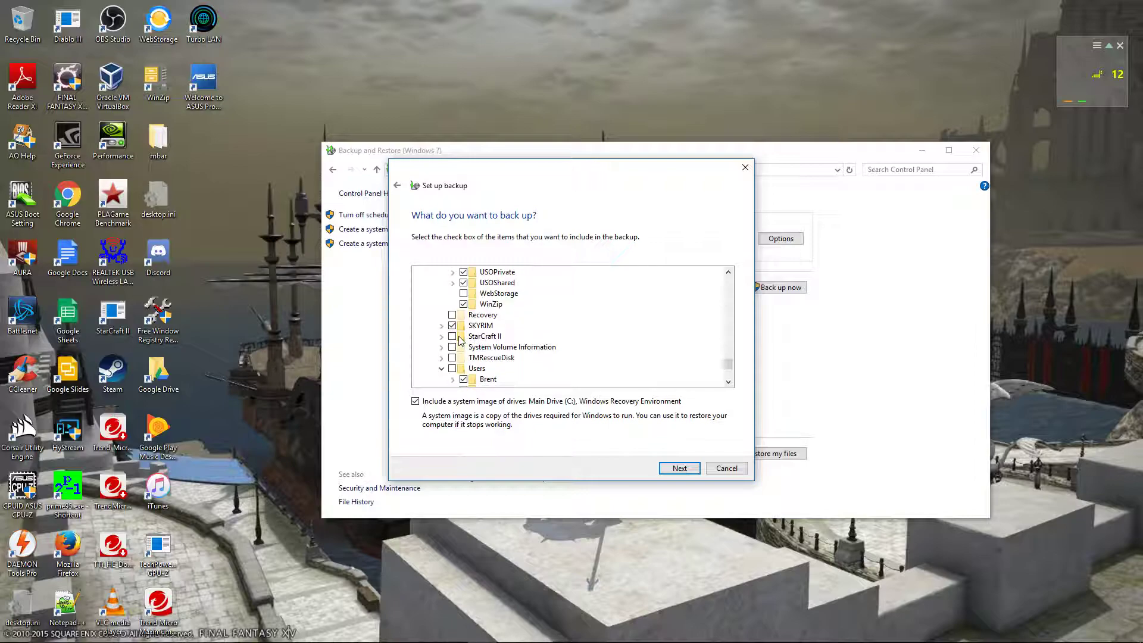
scroll(566, 360, down, 1)
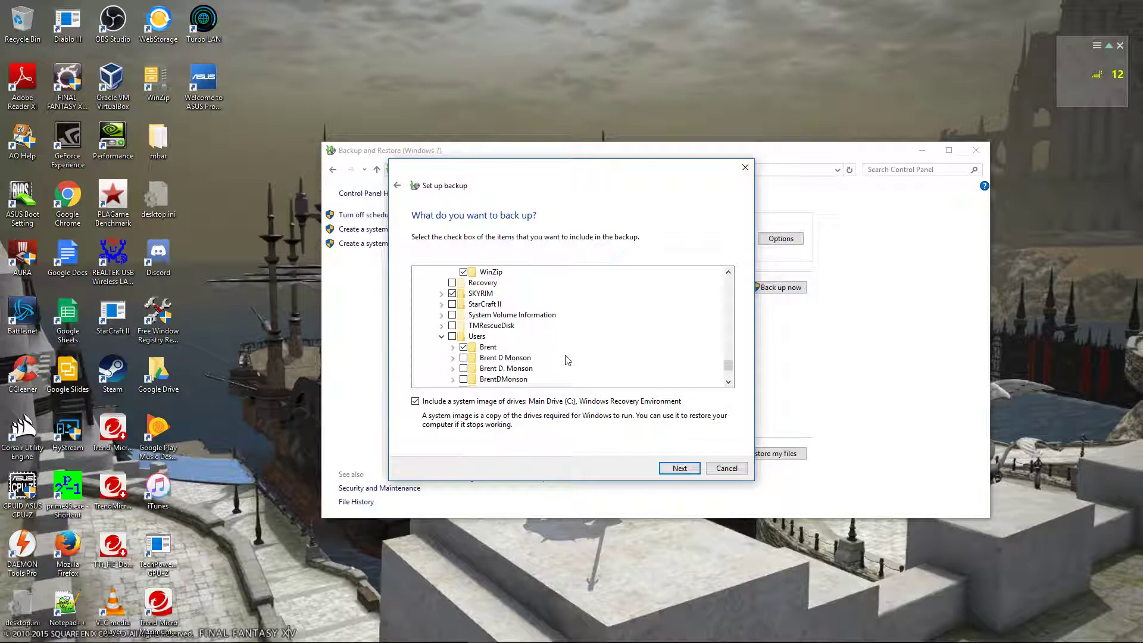
scroll(567, 360, down, 1)
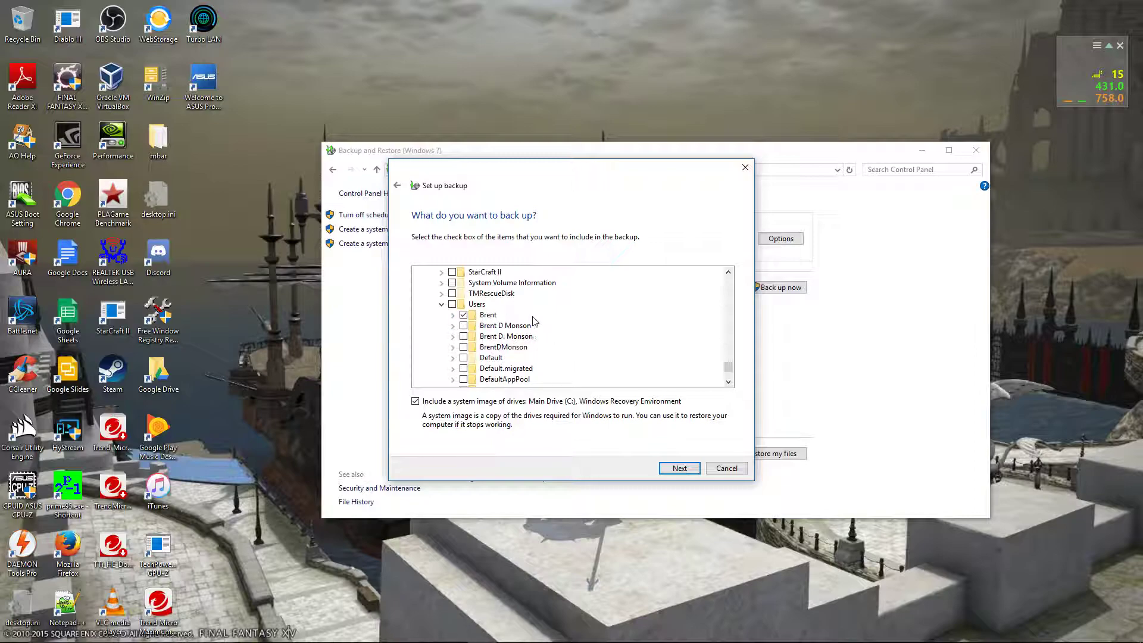
scroll(553, 330, down, 1)
scroll(553, 331, down, 1)
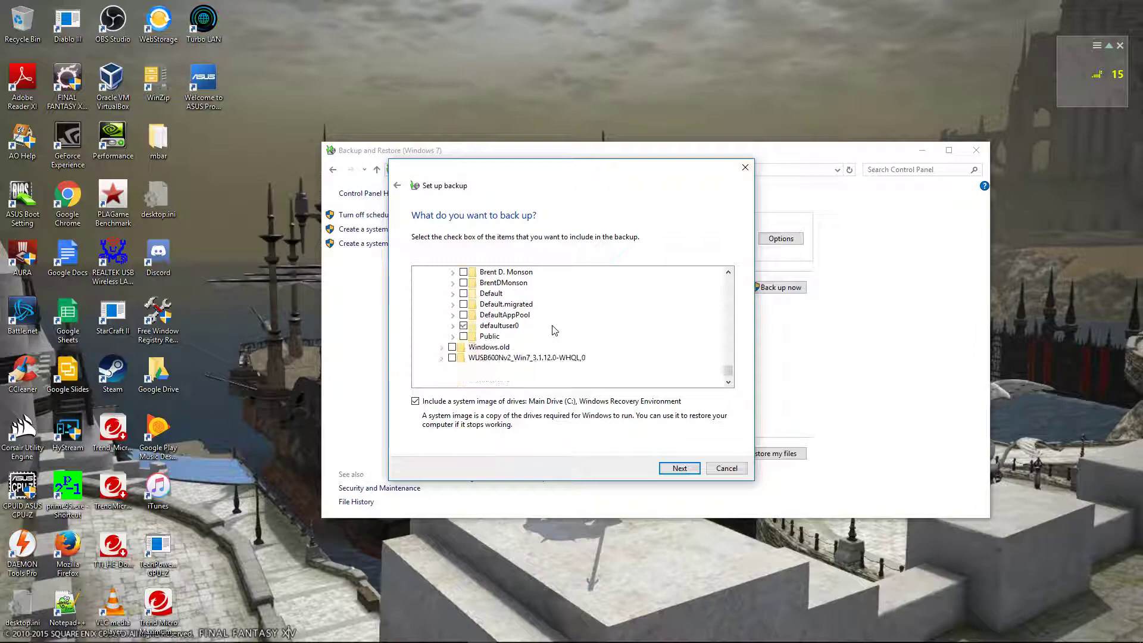
scroll(554, 330, down, 1)
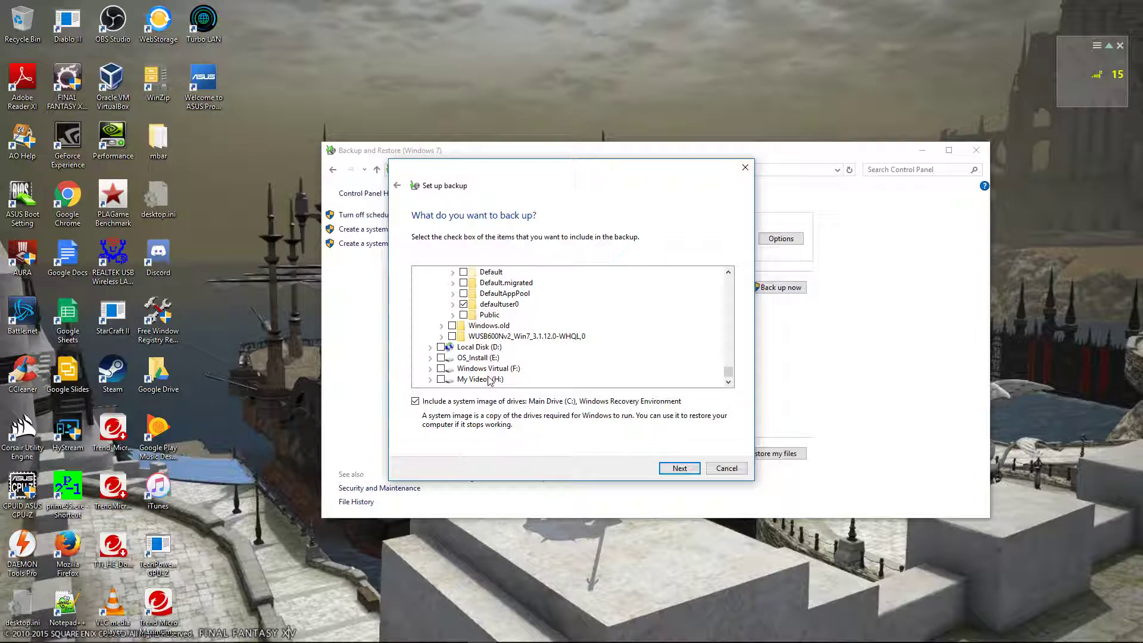
Step: Inspect the main user's libraries and the Additional Locations of defaultuser0's Libraries under Data Files
scroll(515, 367, up, 20)
scroll(539, 361, up, 15)
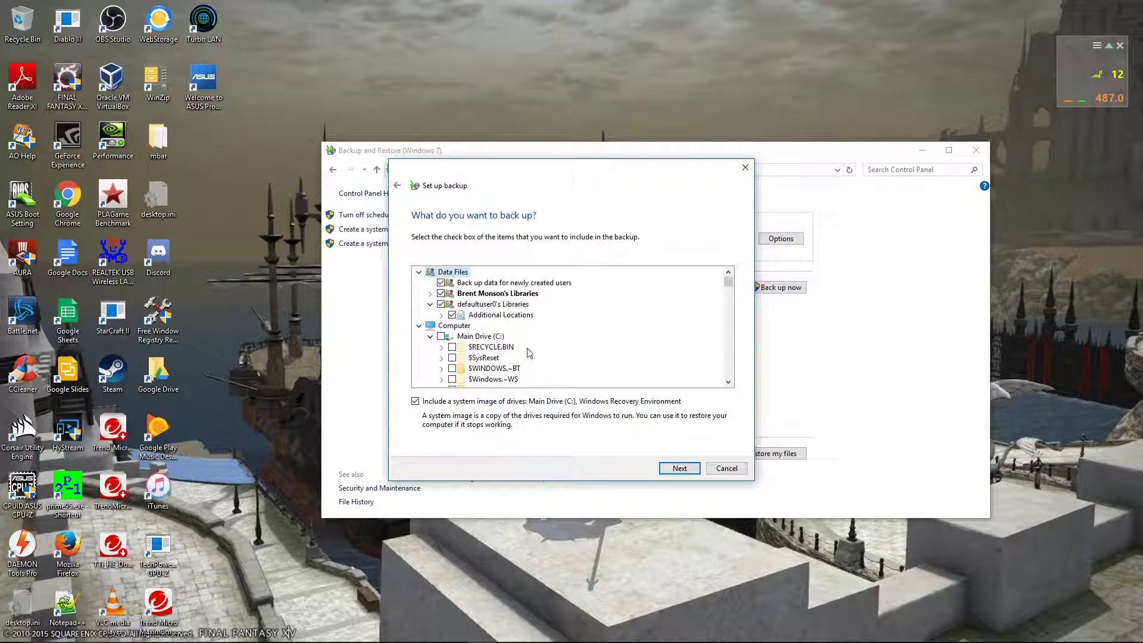
click(430, 294)
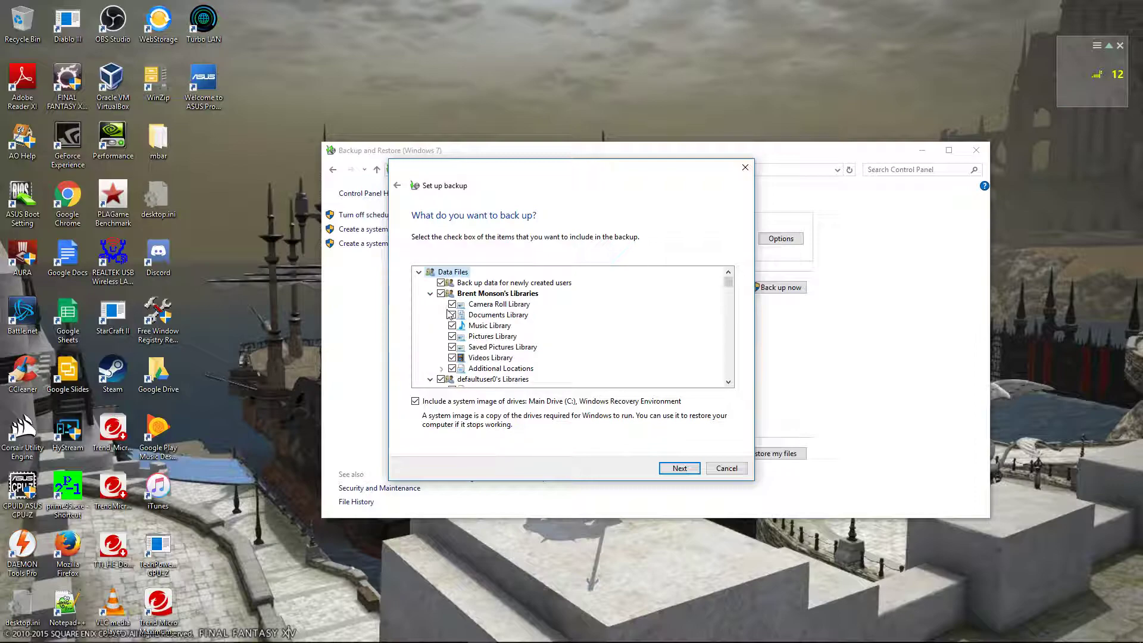
click(429, 294)
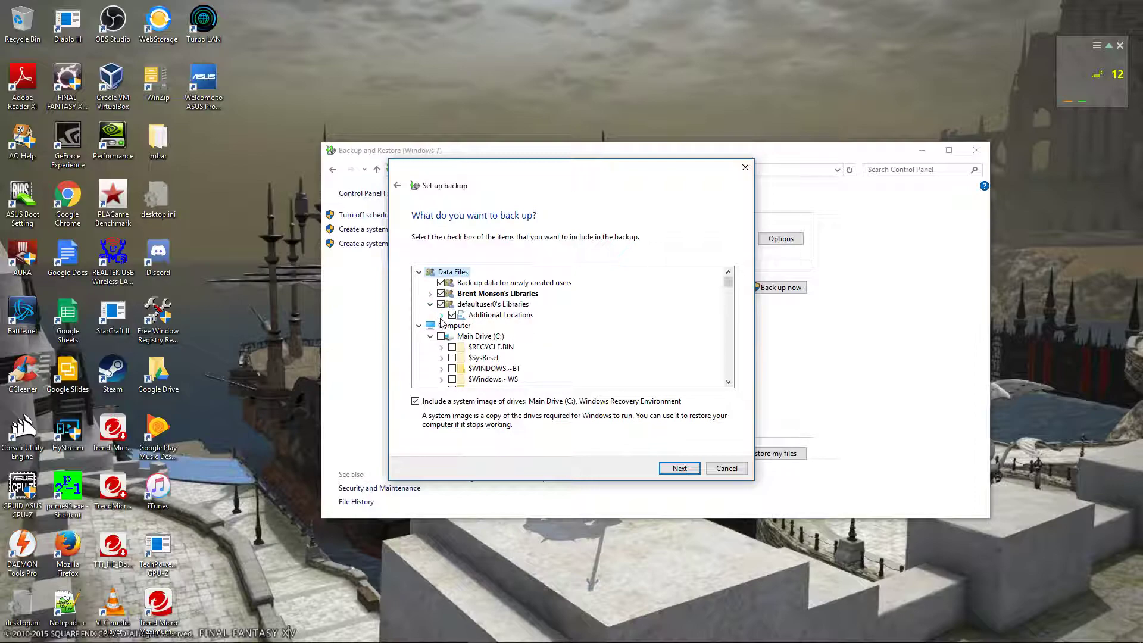
click(441, 315)
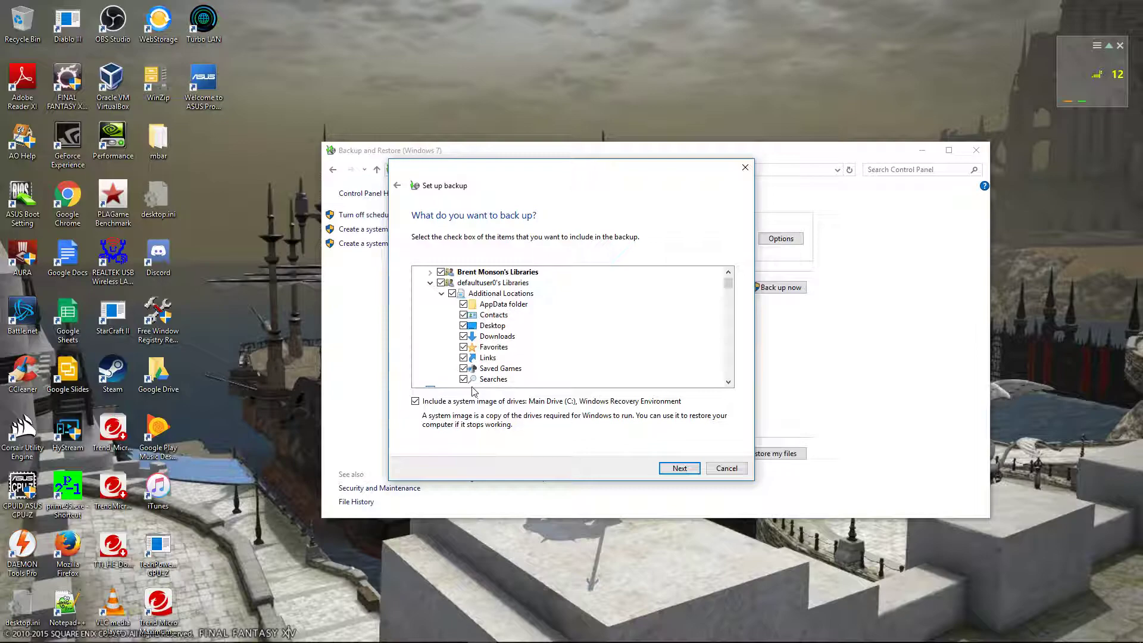
click(441, 295)
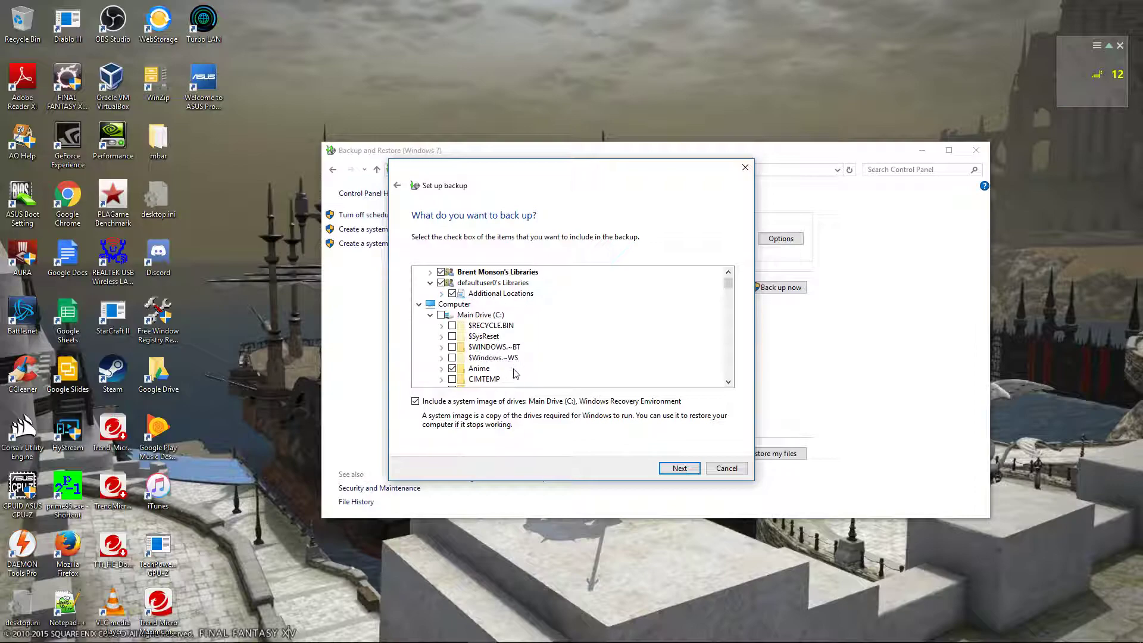
Step: Accept the folder selection, save the backup settings for My Passport (I:) and start the backup
click(695, 467)
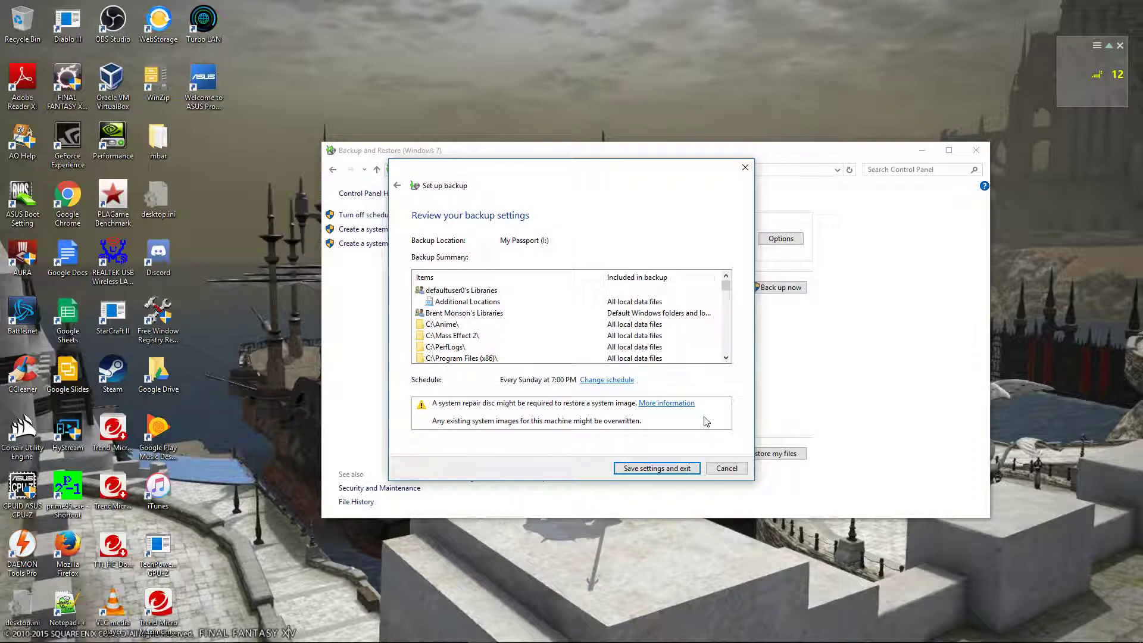
click(654, 468)
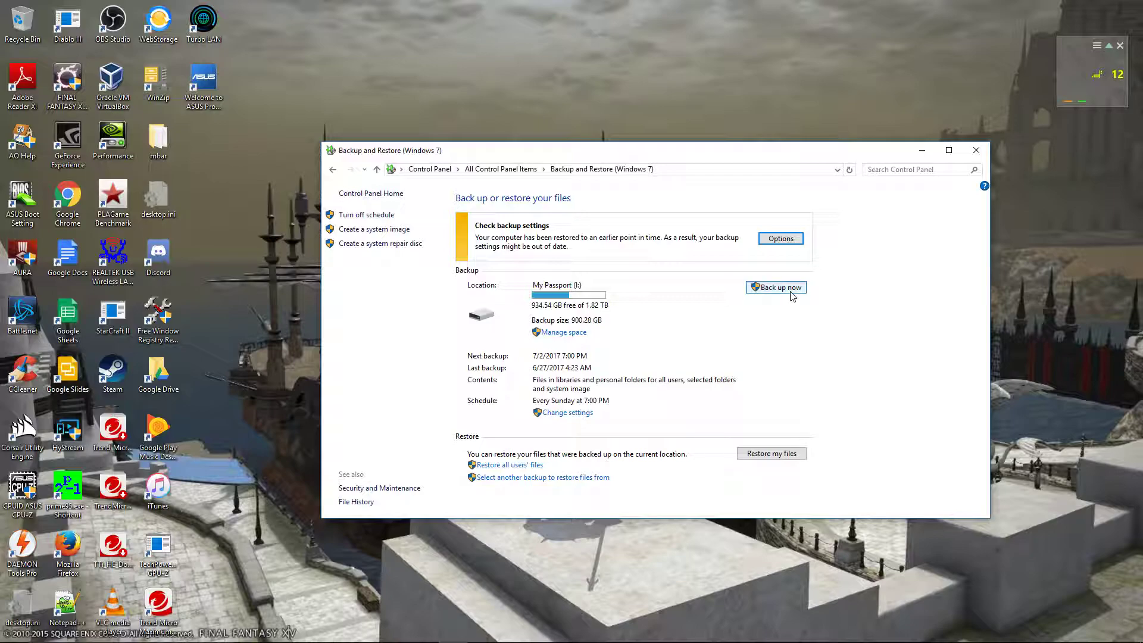
click(785, 237)
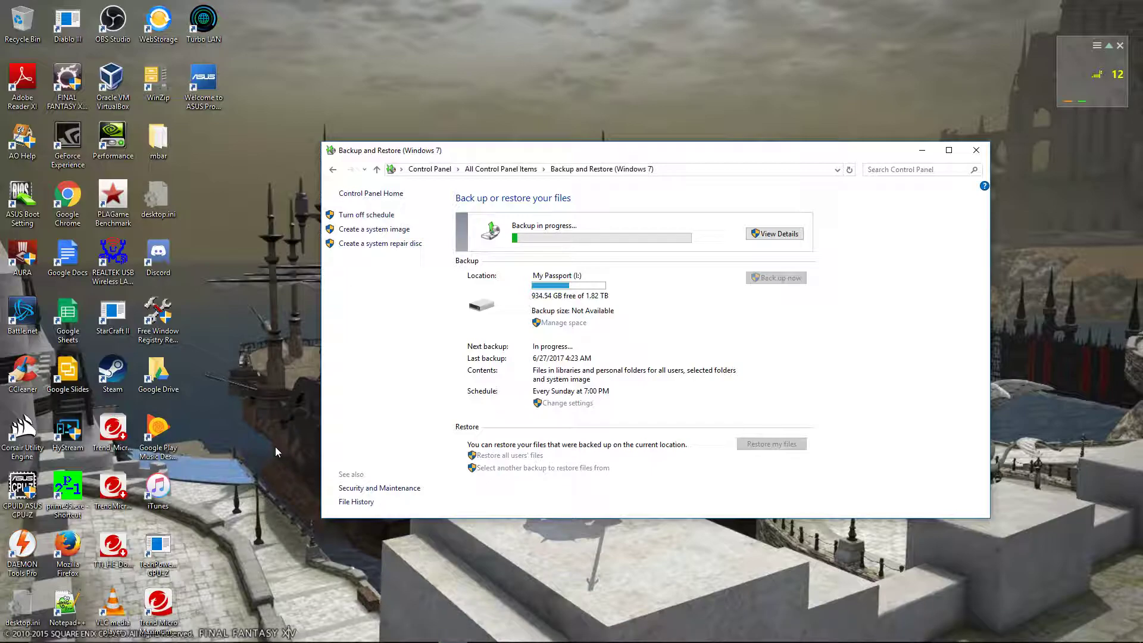
Step: View the PC's power options, including Restart, and return to the Backup and Restore window without restarting
click(19, 622)
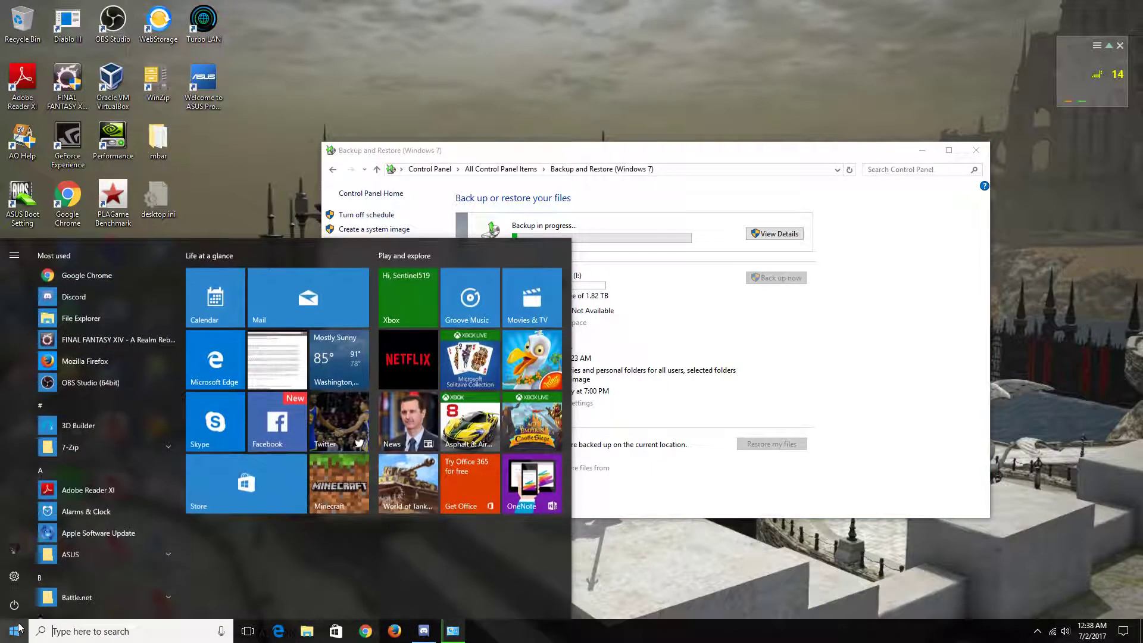
click(14, 605)
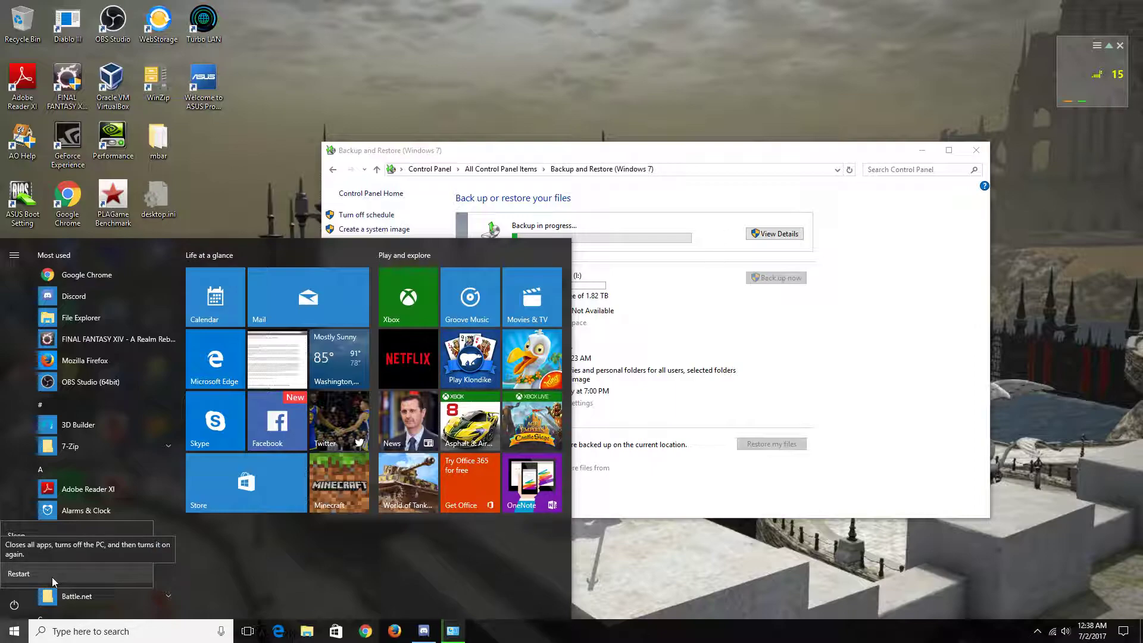
click(85, 563)
click(656, 154)
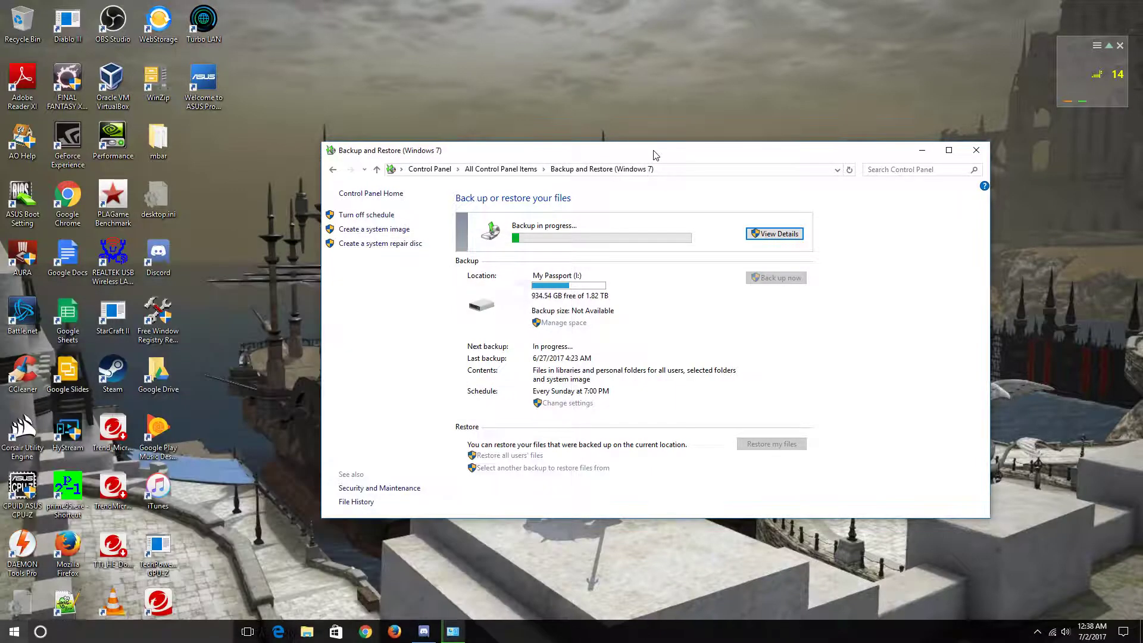